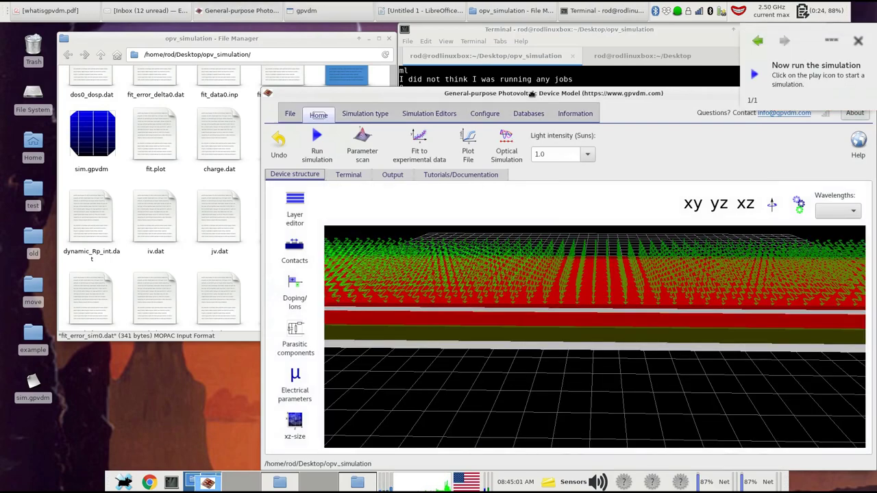
- Reposition the gpvdm main window and maximize it to fill the screen
drag(531, 94, 394, 83)
double_click(394, 82)
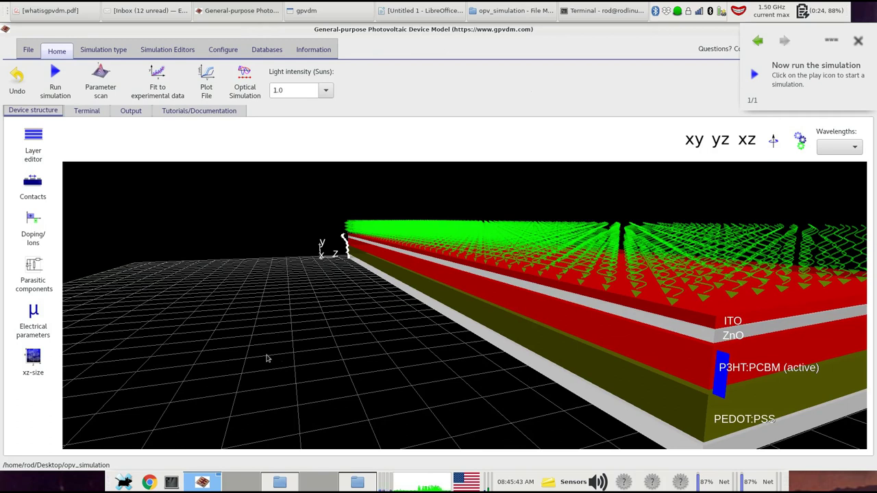
- Open the device's x–z size settings (x 2.52 m, z 0.011 m) and close them to apply
click(42, 372)
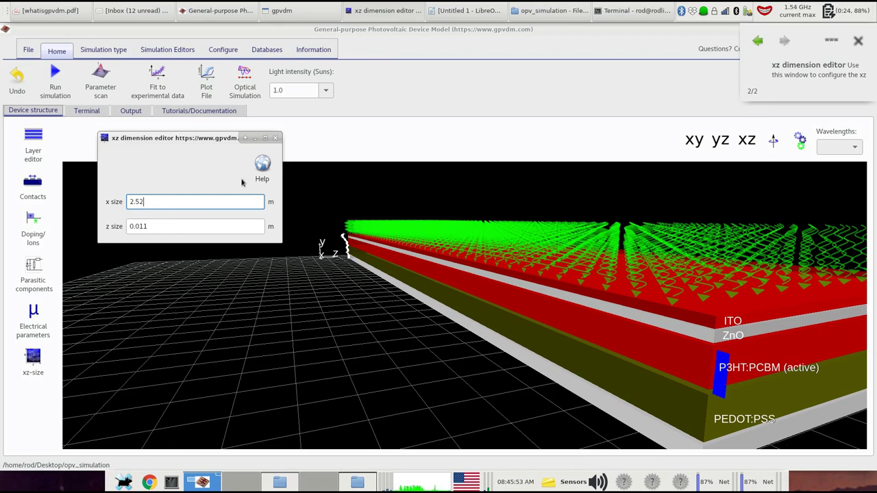
click(275, 140)
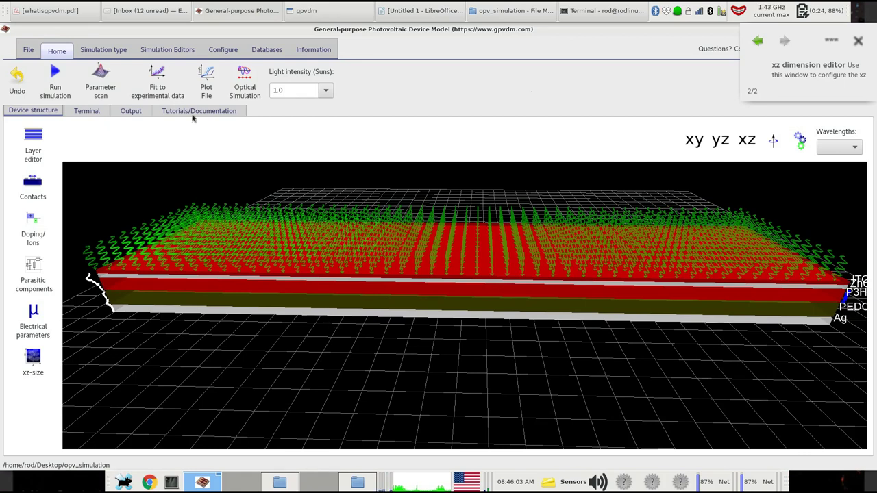
- Run the JV simulation from the Home tools
click(112, 53)
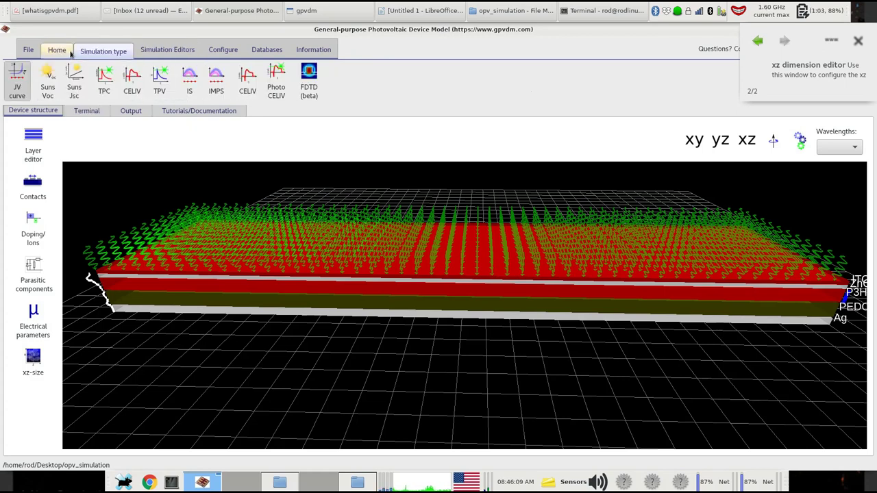
click(48, 54)
click(55, 75)
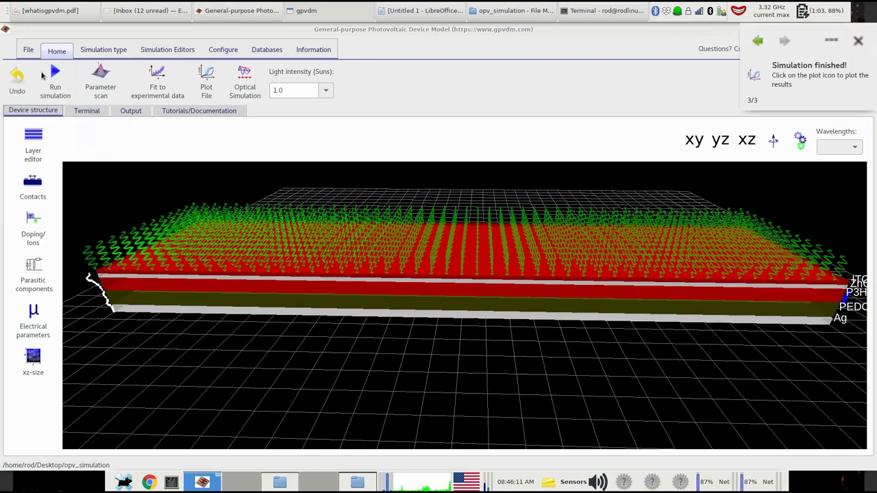
- Plot jv.dat as current density versus applied voltage and move the plot to the centre
click(198, 95)
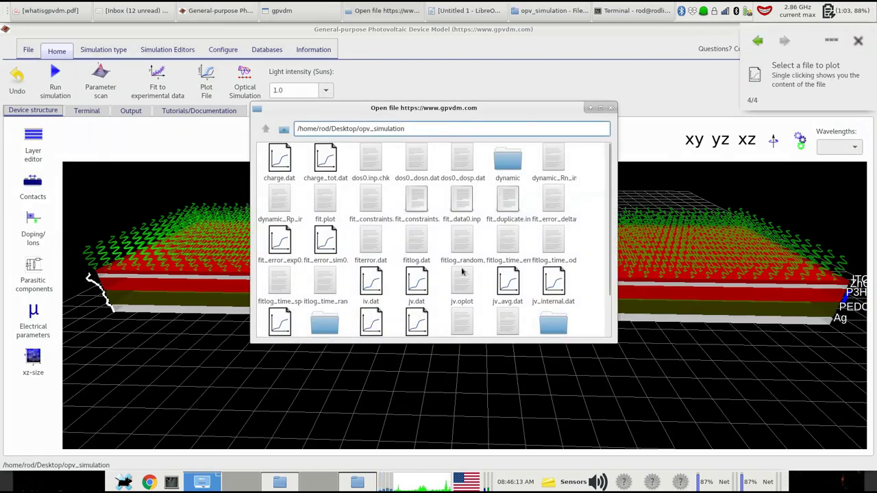
double_click(418, 288)
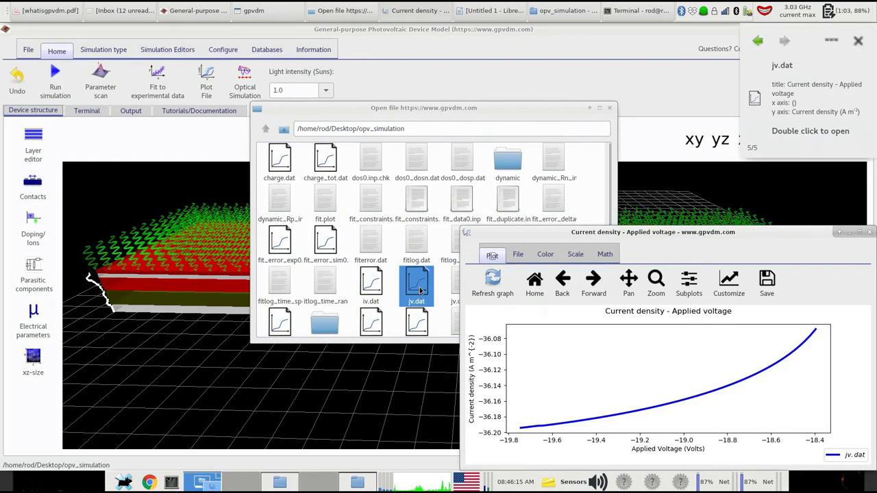
drag(591, 233, 370, 180)
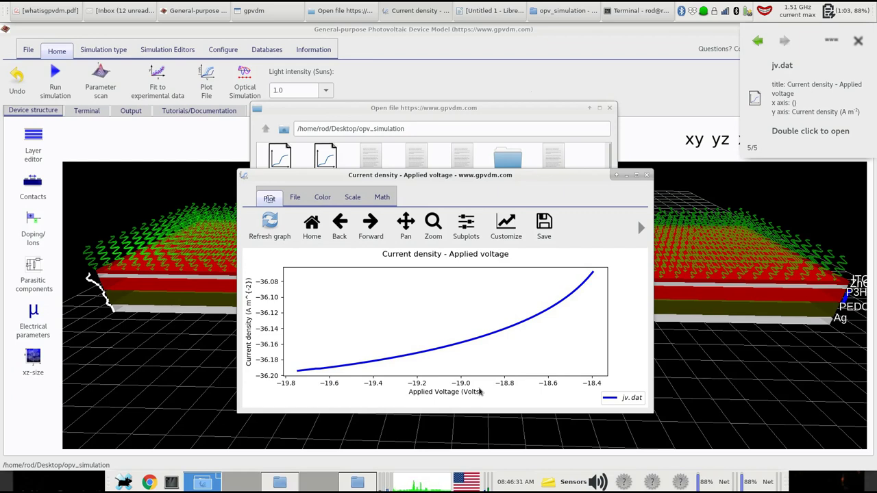
- Briefly check the active layer's electrical parameters, then open the parasitic components editor
click(41, 334)
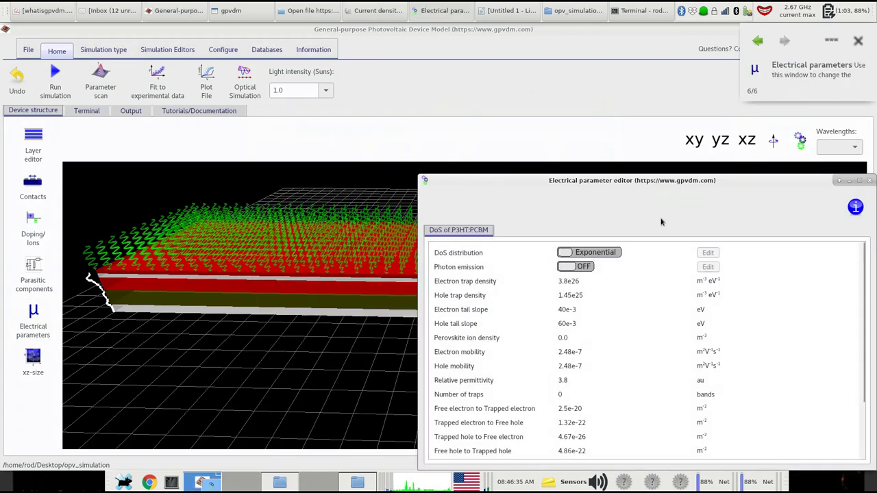
click(869, 180)
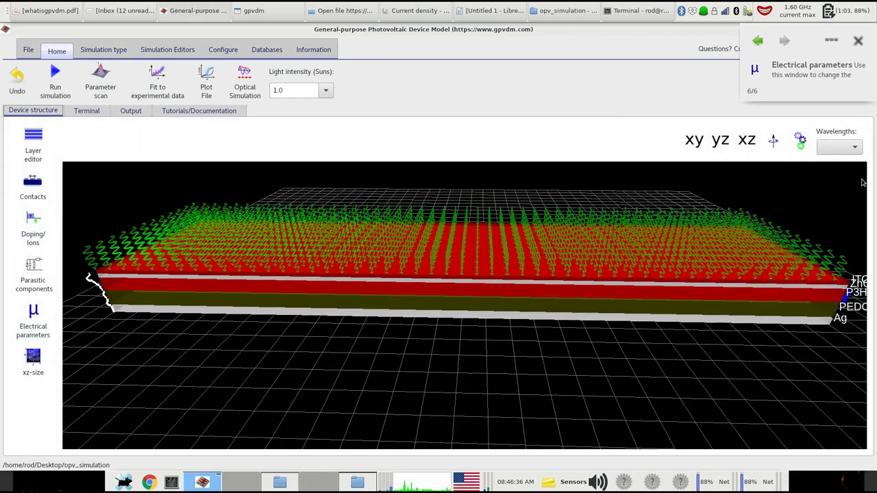
click(34, 274)
drag(163, 176, 238, 146)
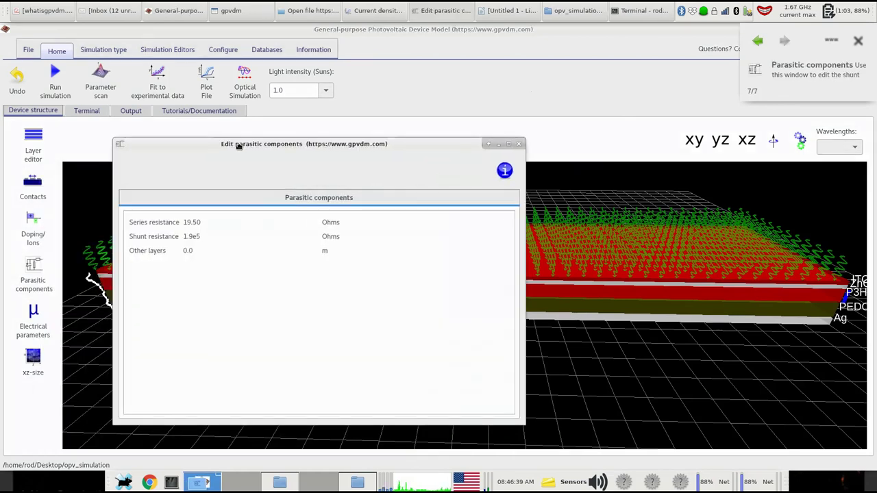
- Toggle the terminal window, switching between its Desktop and opv_simulation sessions, then hide it
click(637, 9)
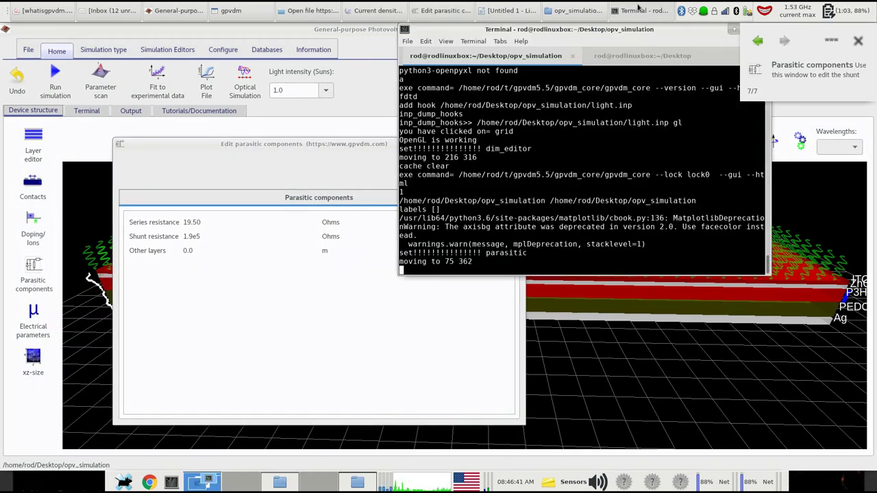
click(637, 9)
click(637, 8)
click(662, 62)
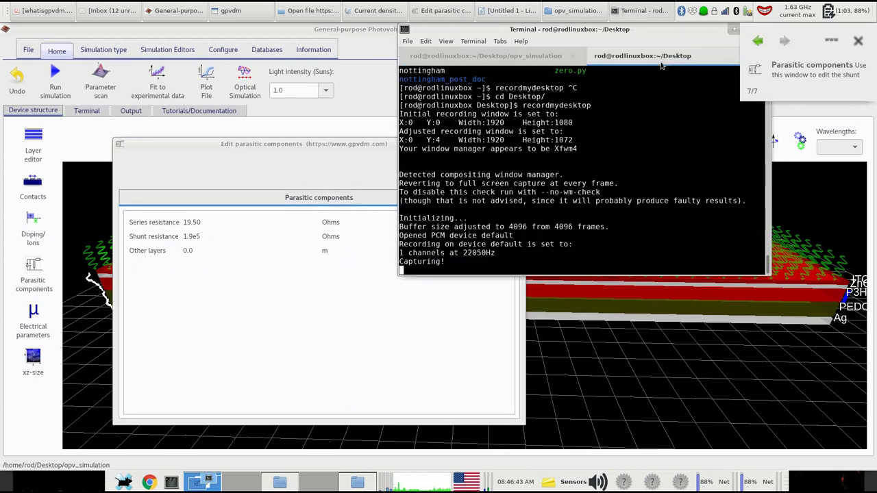
click(552, 58)
click(630, 10)
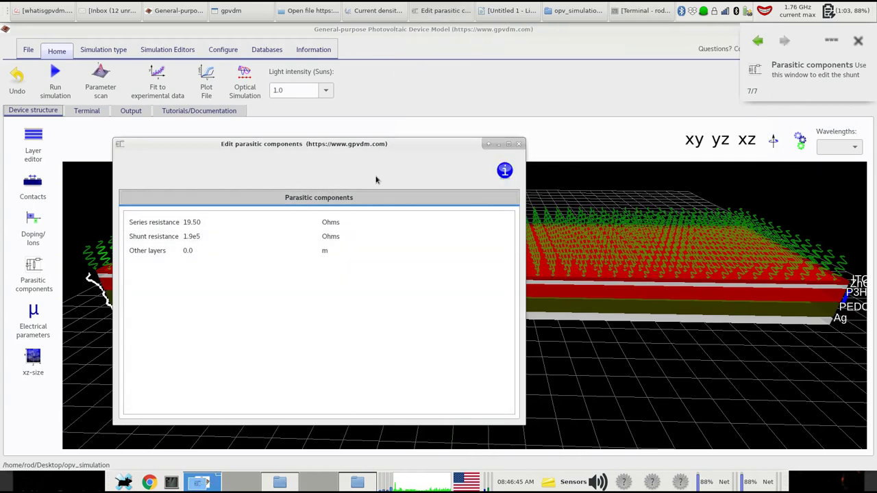
- Move the parasitic editor to the lower right and start editing the 19.50 Ohm series resistance
drag(213, 145, 571, 250)
double_click(567, 327)
click(566, 327)
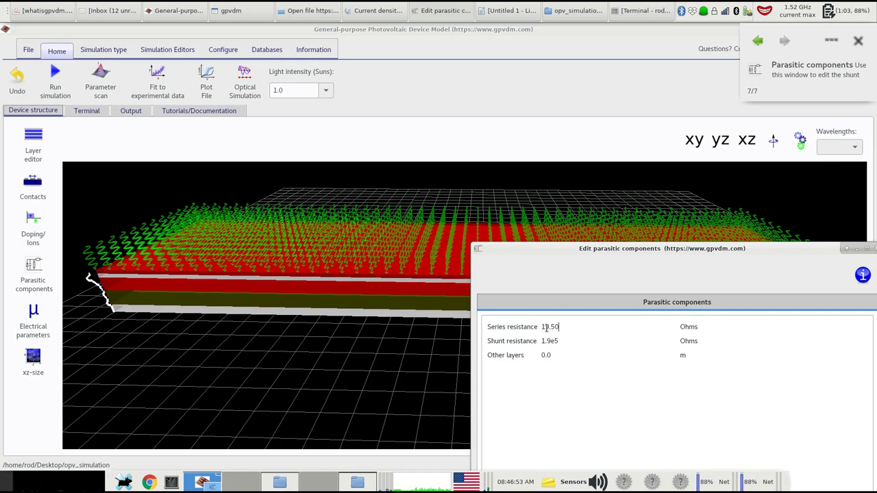
click(108, 57)
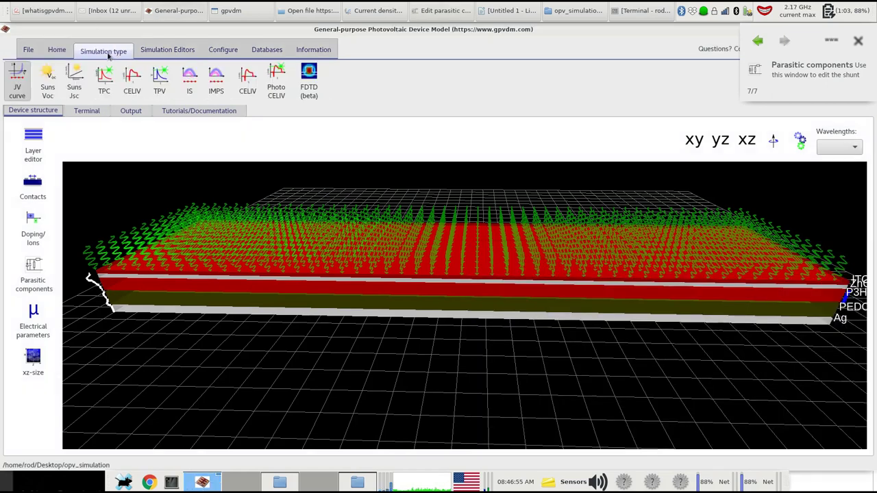
click(167, 50)
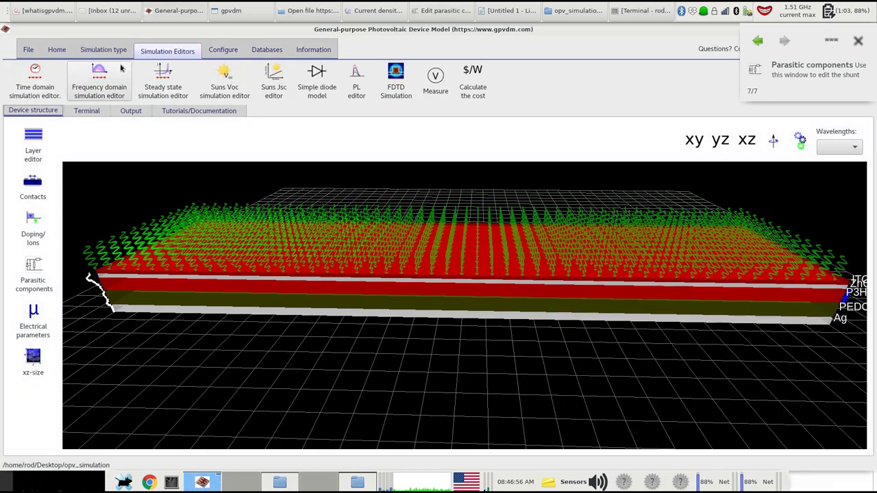
click(50, 76)
click(322, 132)
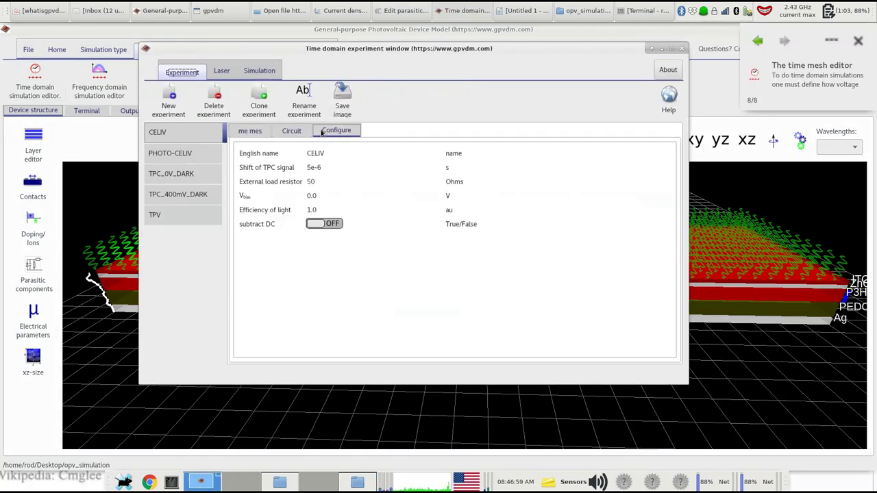
click(291, 131)
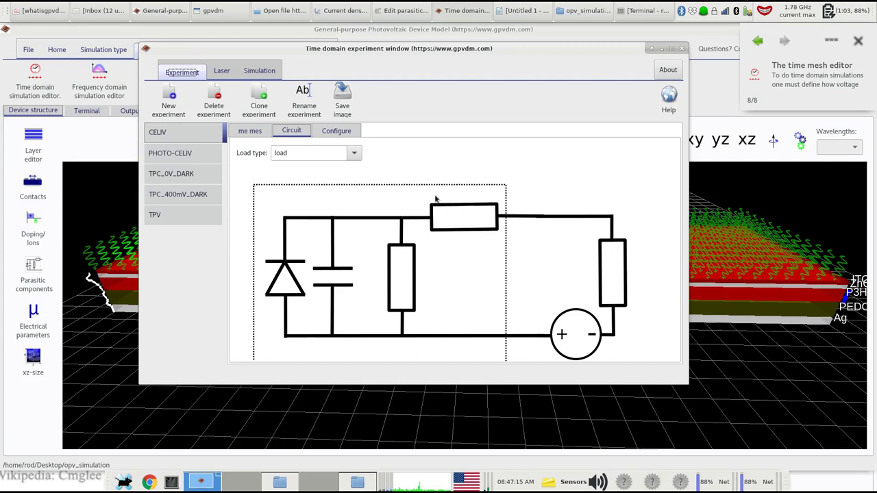
click(682, 48)
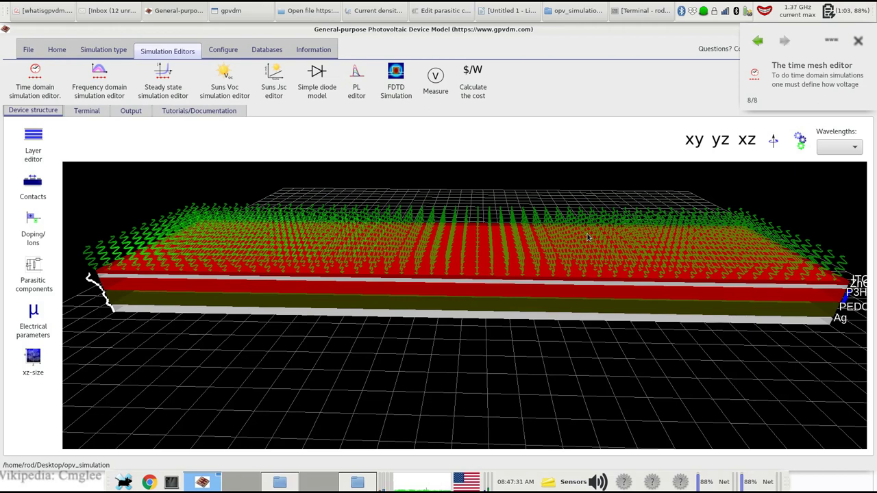
- Set the series resistance in the parasitic components to 0.1 Ohms
click(33, 274)
drag(554, 275, 508, 255)
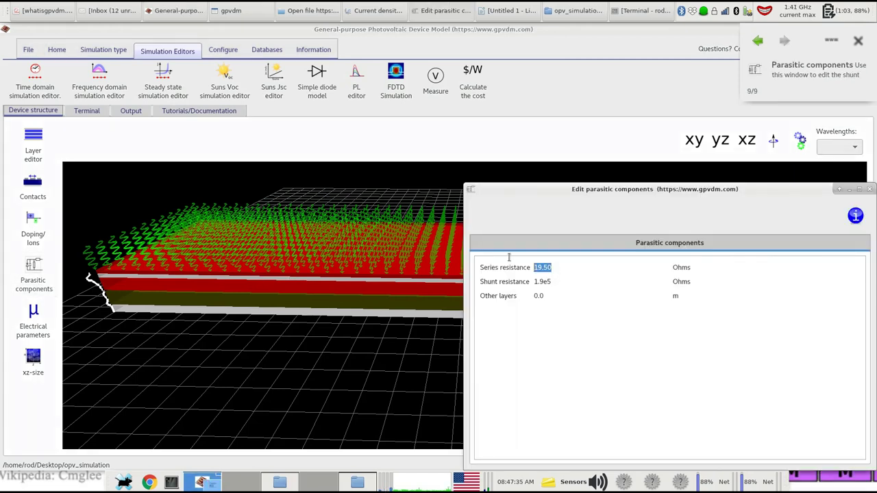
text(0.1)
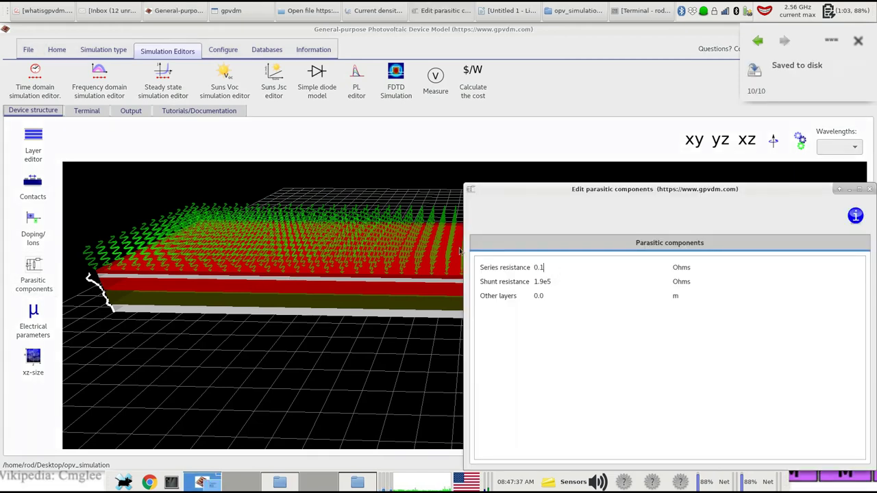
- Rerun the simulation with the lower series resistance and review the updated jv.dat plot
click(103, 49)
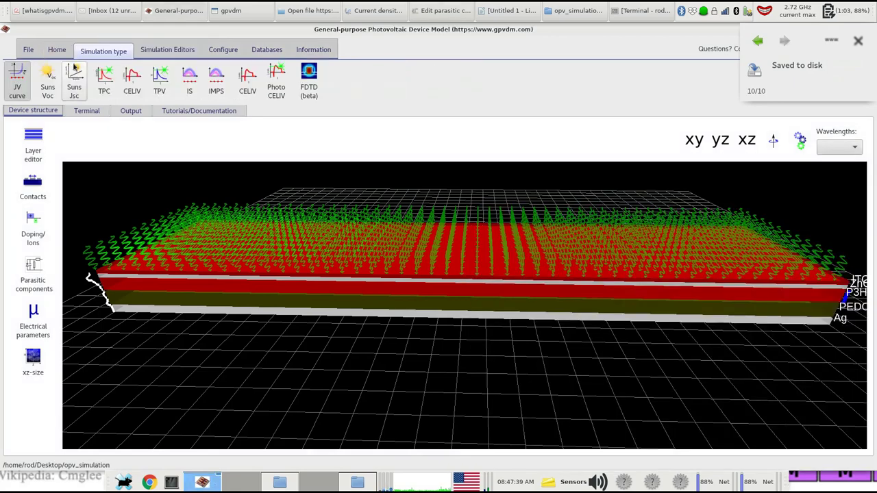
click(57, 49)
click(60, 77)
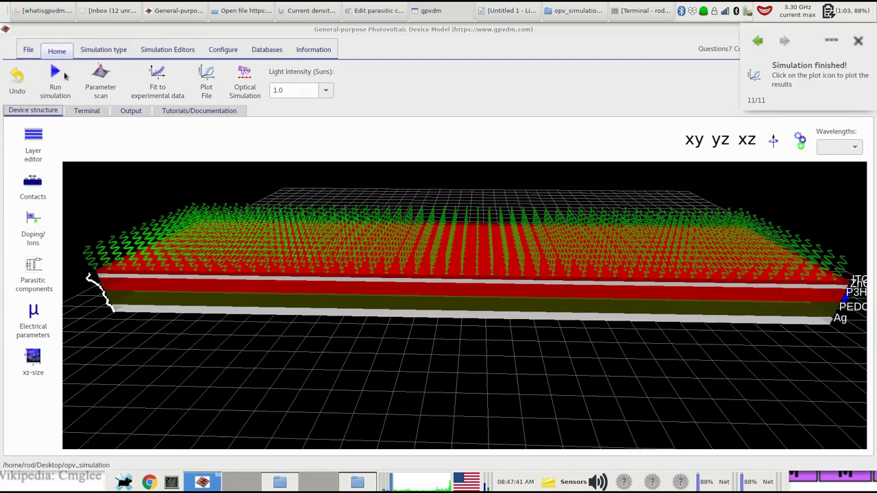
click(207, 77)
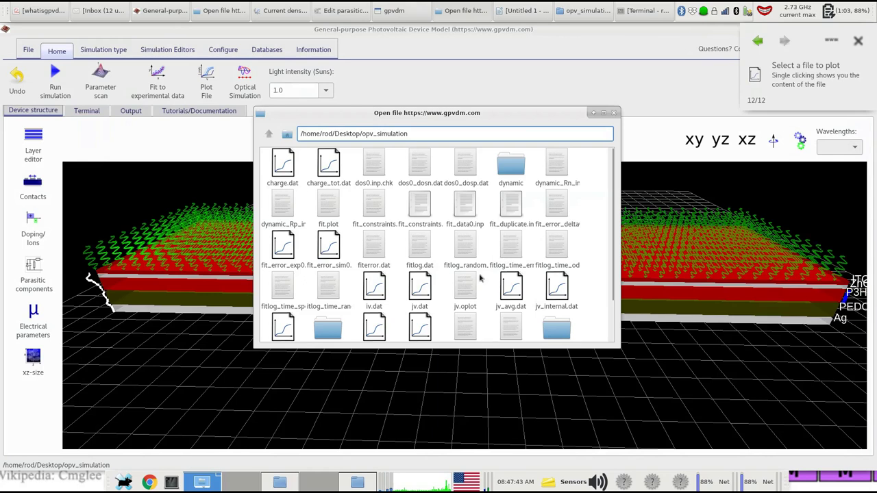
double_click(431, 284)
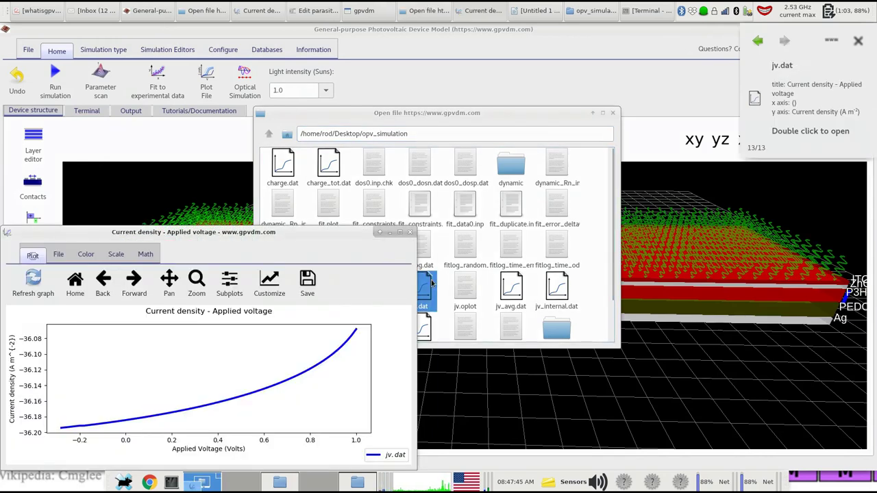
drag(230, 236, 503, 221)
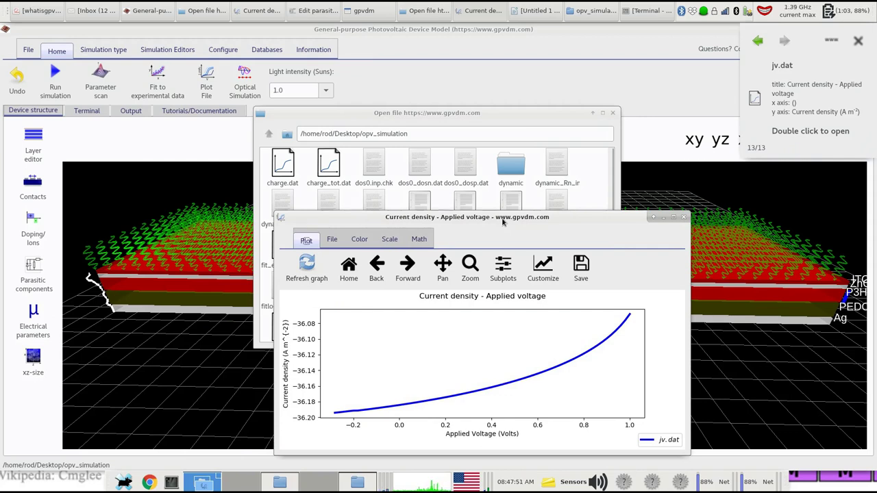
click(683, 216)
- Reopen the parasitic components editor to check the values, then close it
click(31, 271)
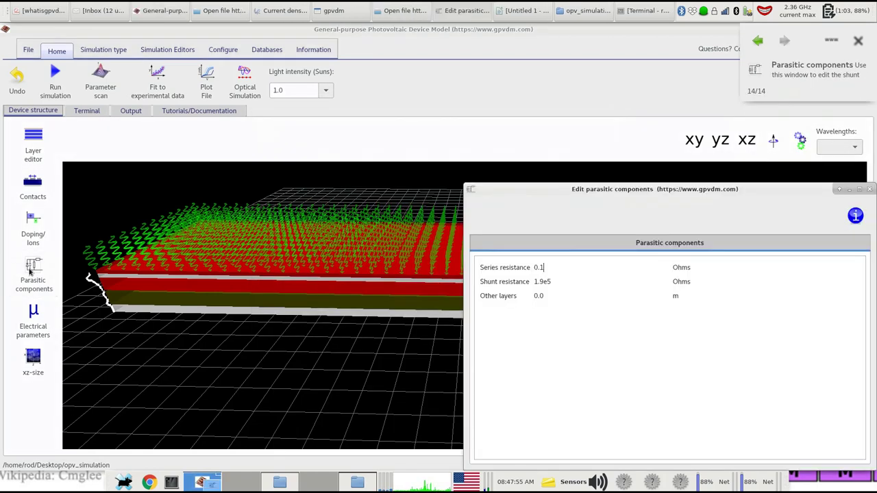
drag(513, 188, 575, 161)
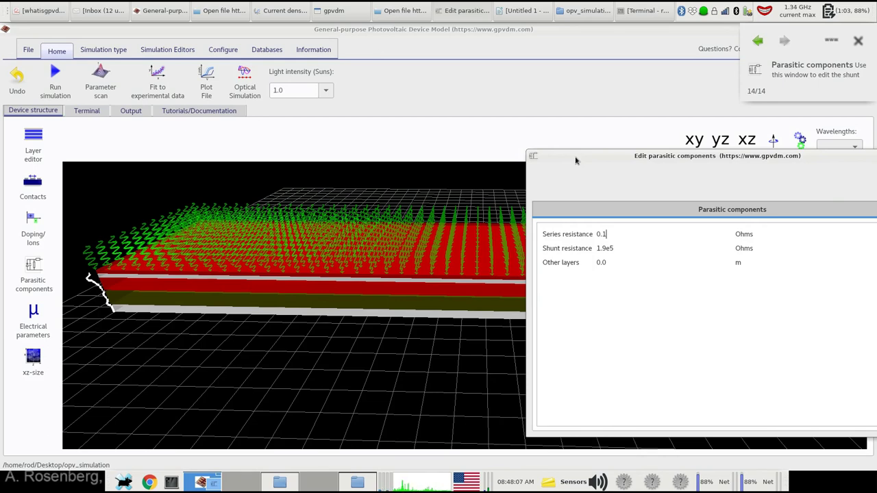
drag(575, 159, 378, 174)
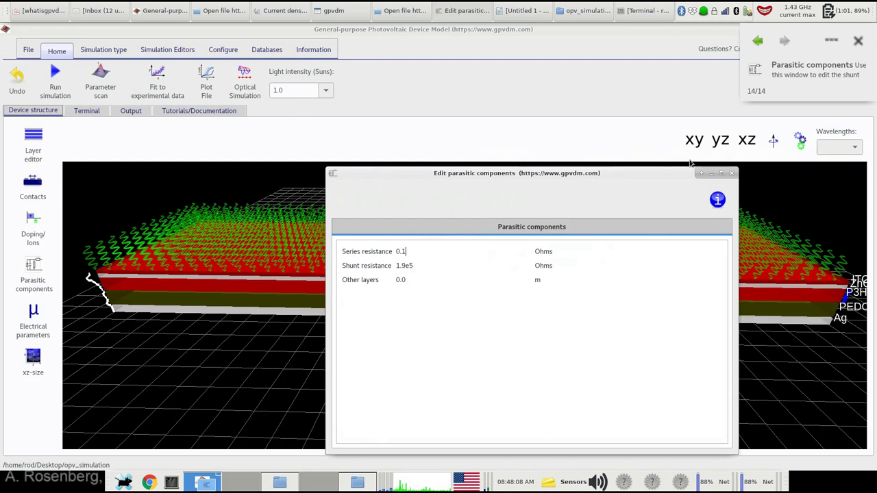
click(730, 176)
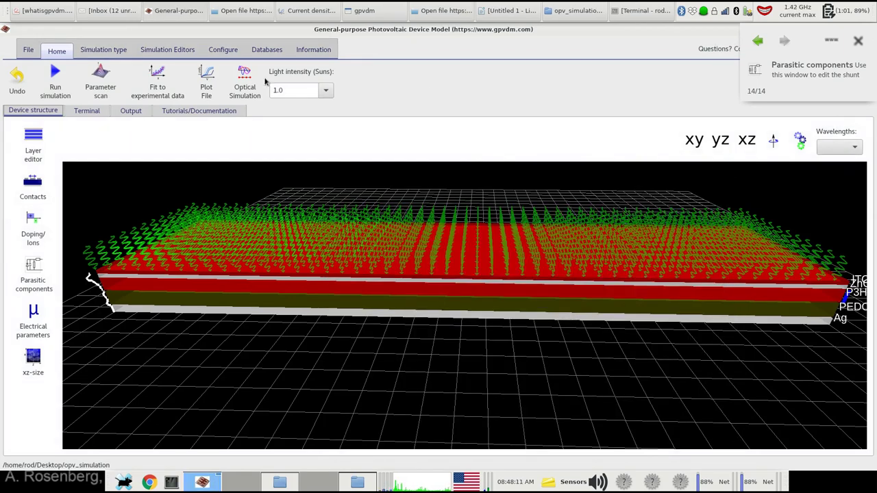
- Open the Fit to experimental data window and start importing an experimental data file
click(157, 102)
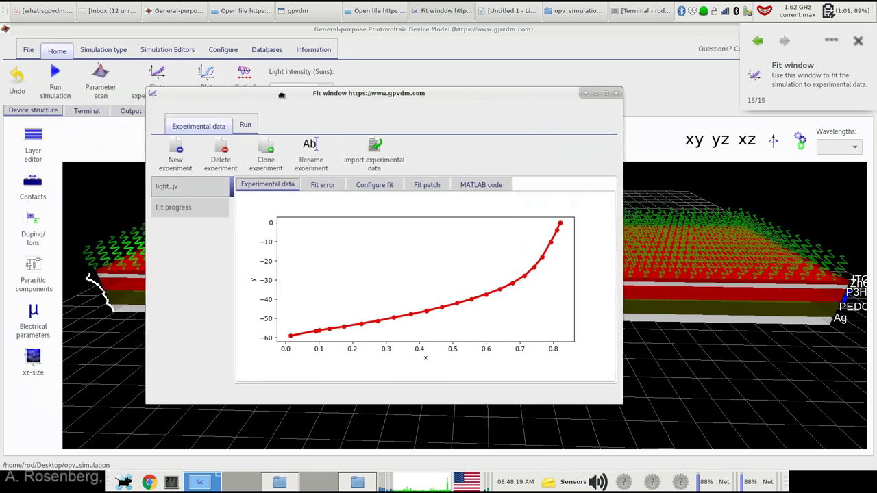
drag(280, 95, 289, 96)
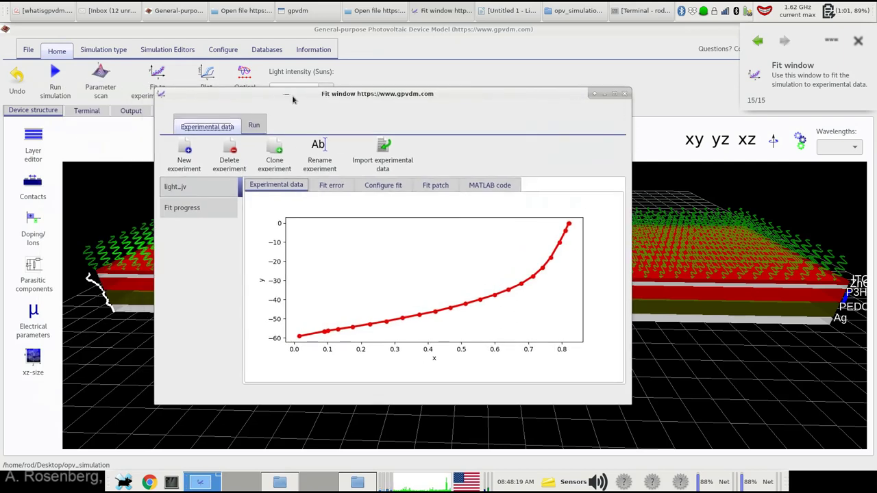
click(401, 157)
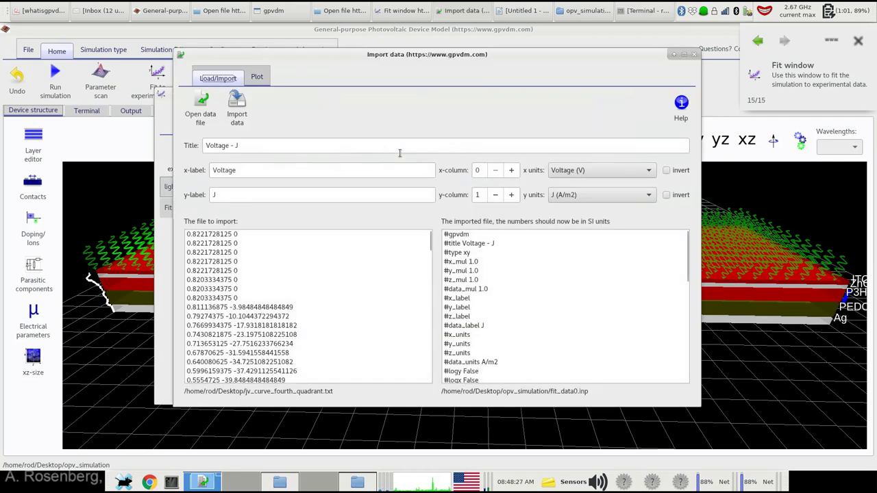
click(204, 114)
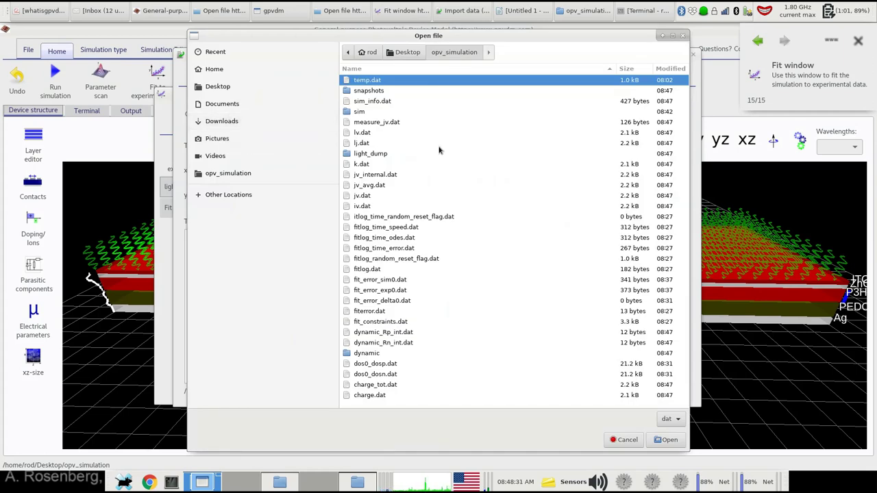
- Load jv_curve_fourth_quadrant.txt from the Desktop, filtering by txt file type
click(412, 53)
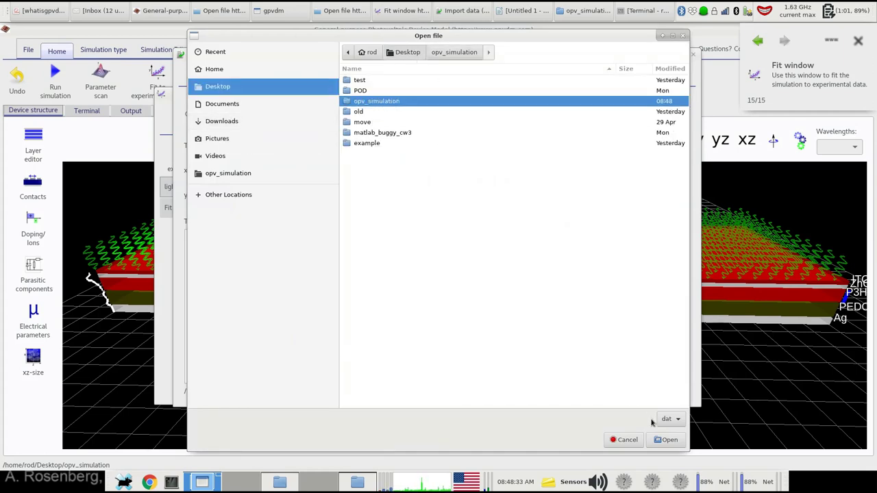
click(675, 419)
click(665, 445)
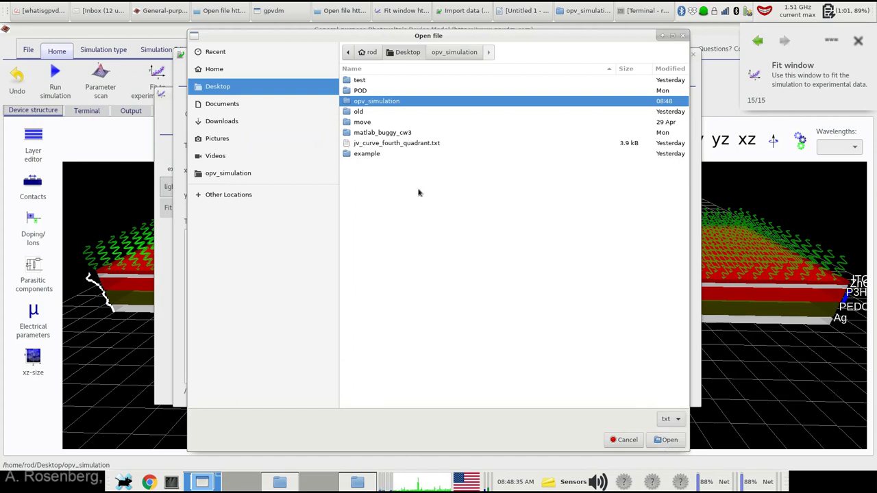
click(395, 146)
click(392, 155)
double_click(392, 146)
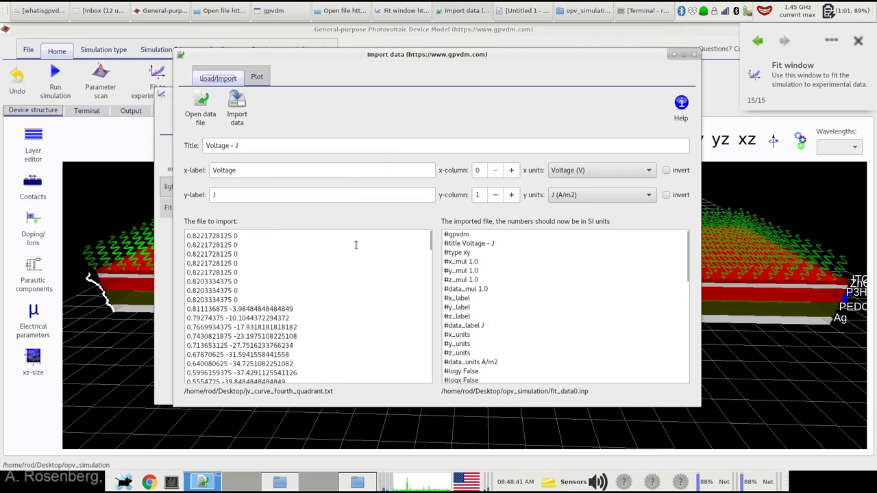
scroll(356, 245, down, 15)
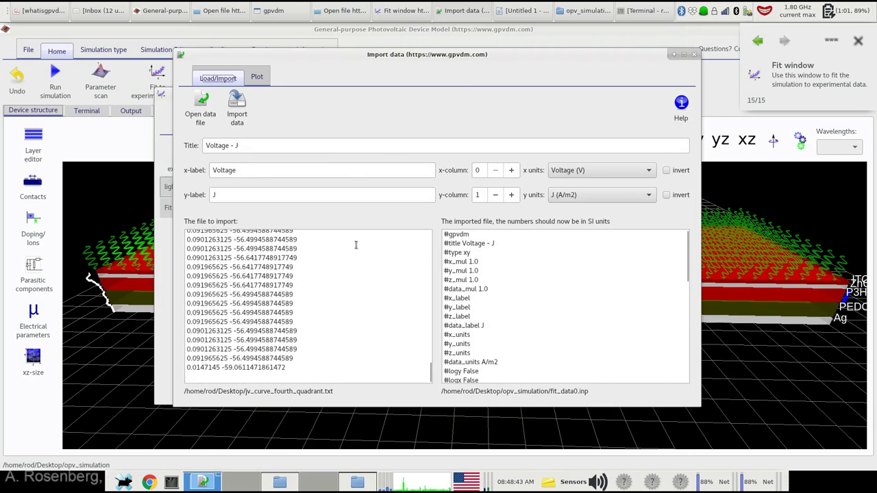
scroll(355, 245, up, 15)
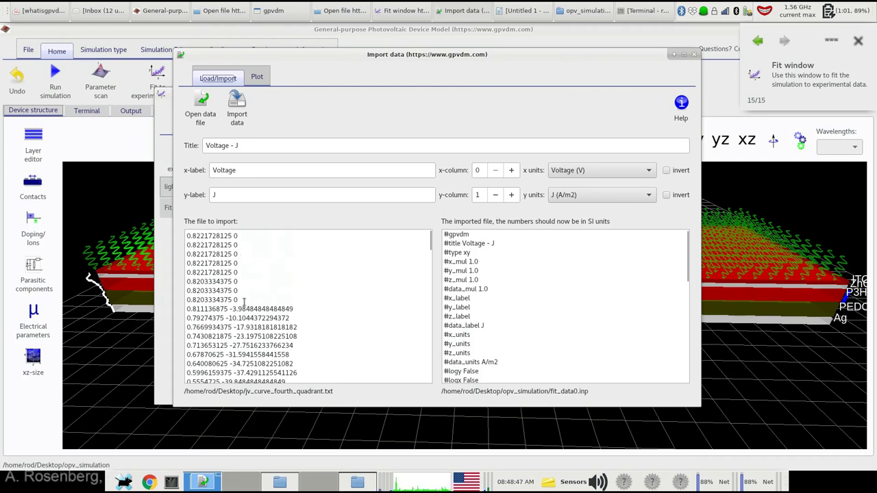
drag(243, 302, 187, 235)
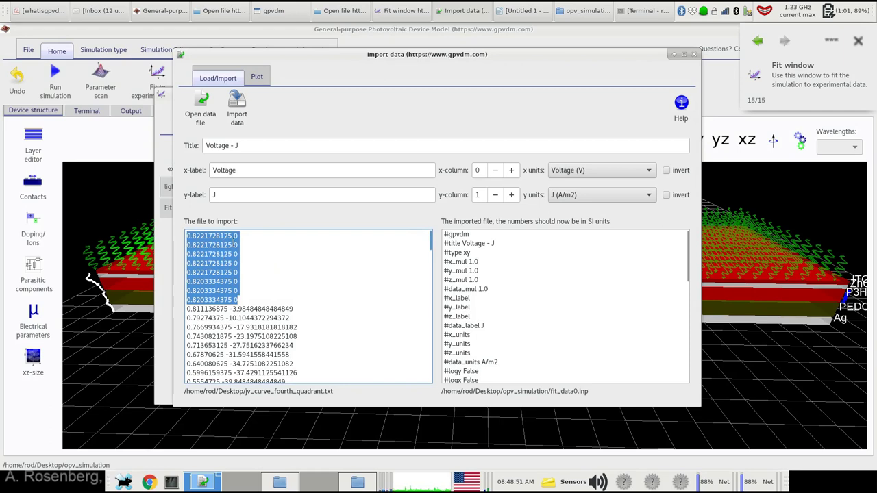
scroll(343, 320, down, 10)
scroll(268, 284, down, 5)
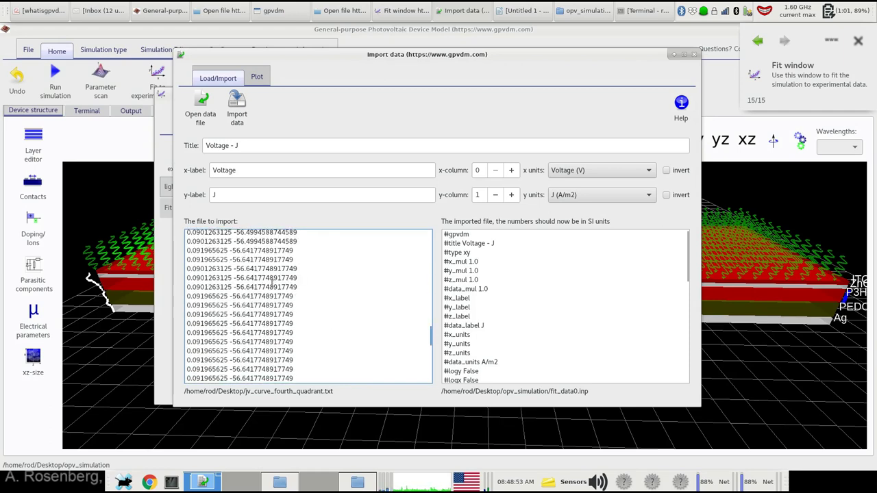
scroll(274, 283, up, 15)
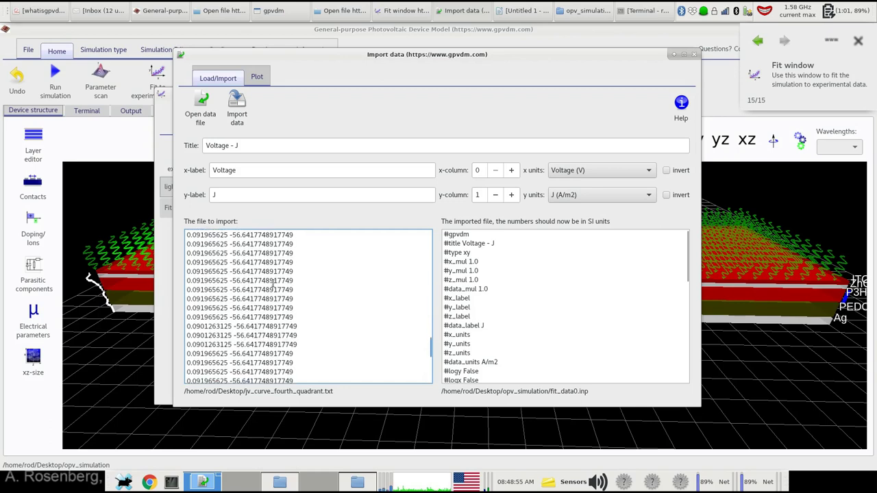
click(305, 279)
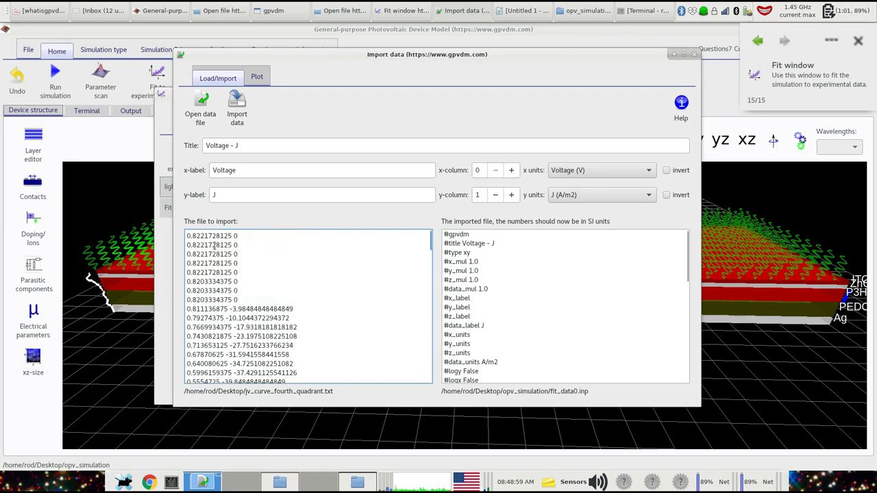
scroll(215, 248, down, 15)
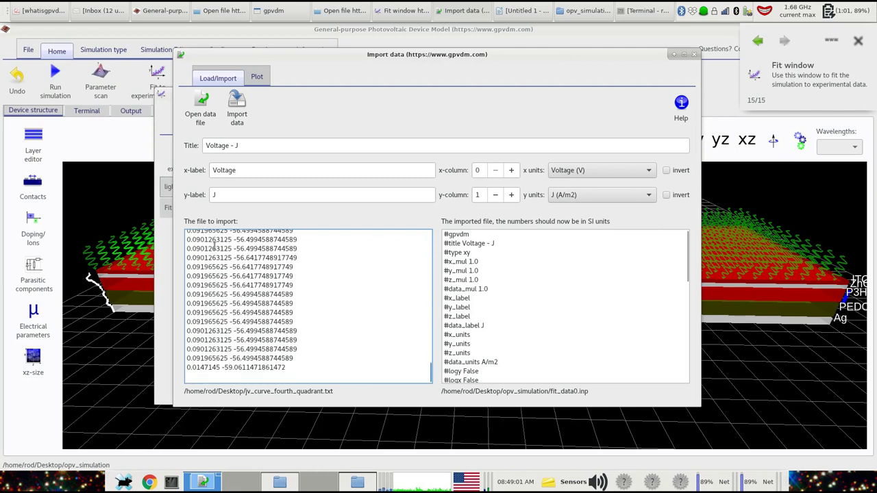
click(565, 170)
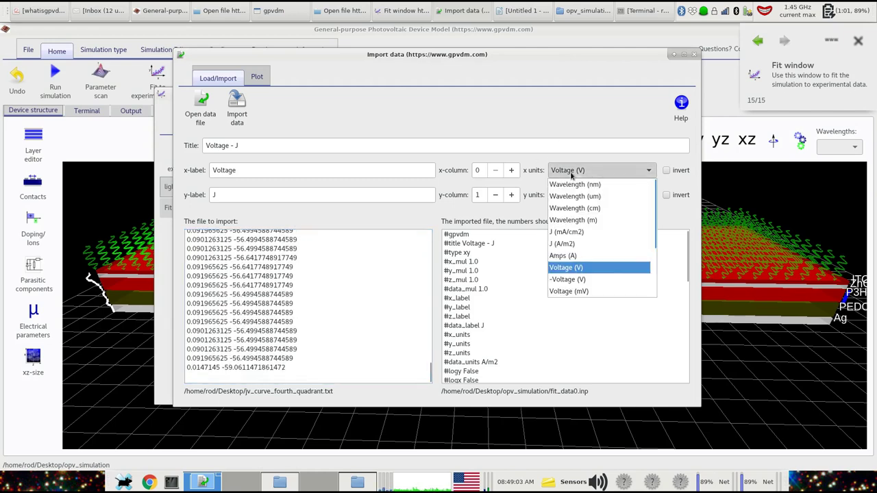
click(570, 266)
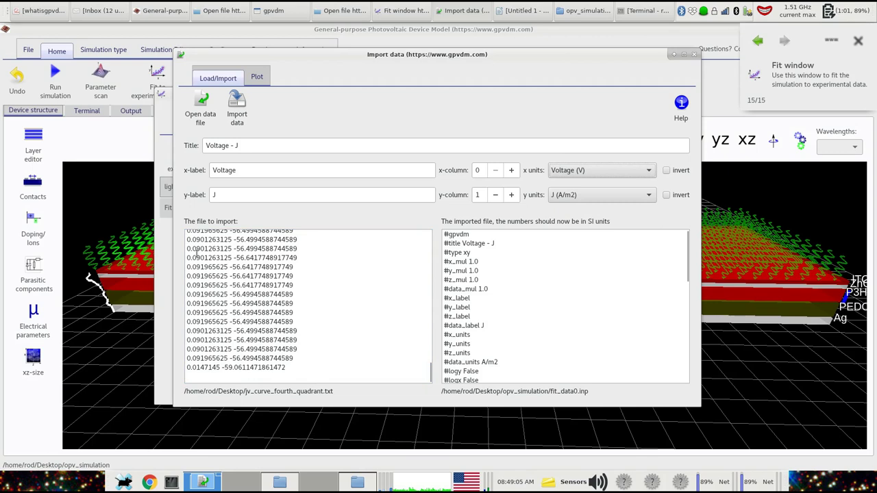
click(569, 196)
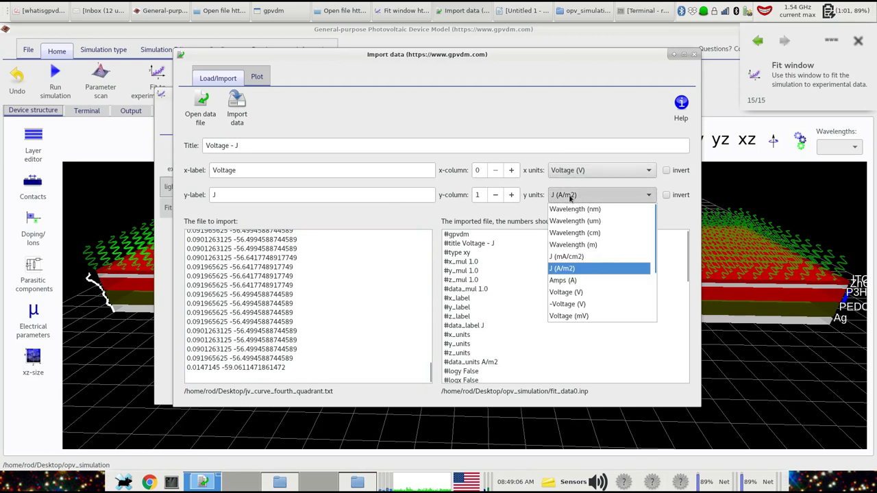
click(570, 269)
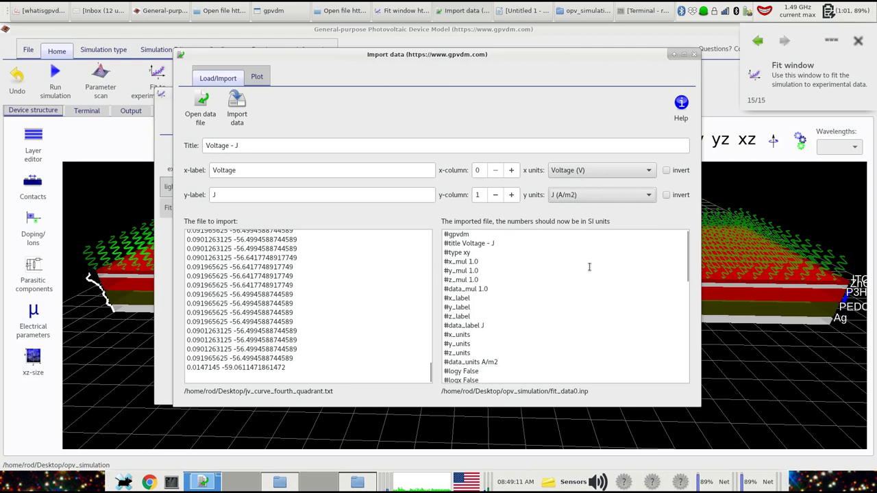
scroll(589, 267, down, 10)
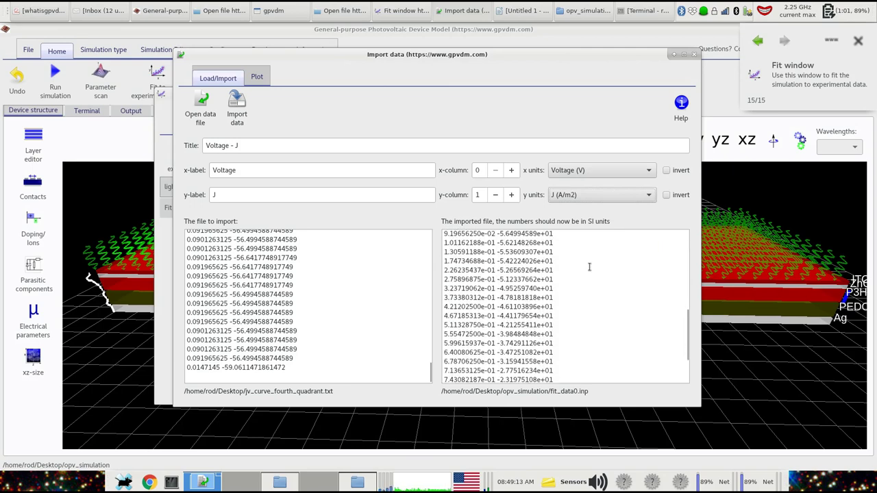
scroll(589, 267, down, 3)
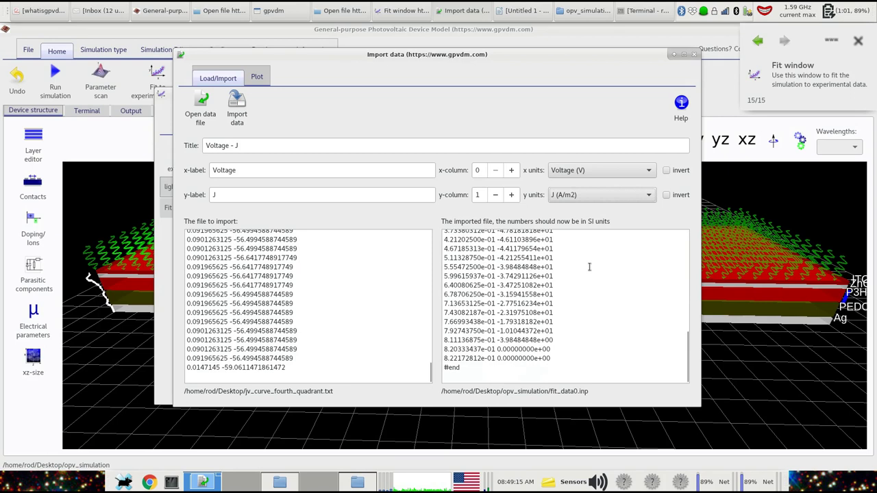
scroll(590, 268, up, 12)
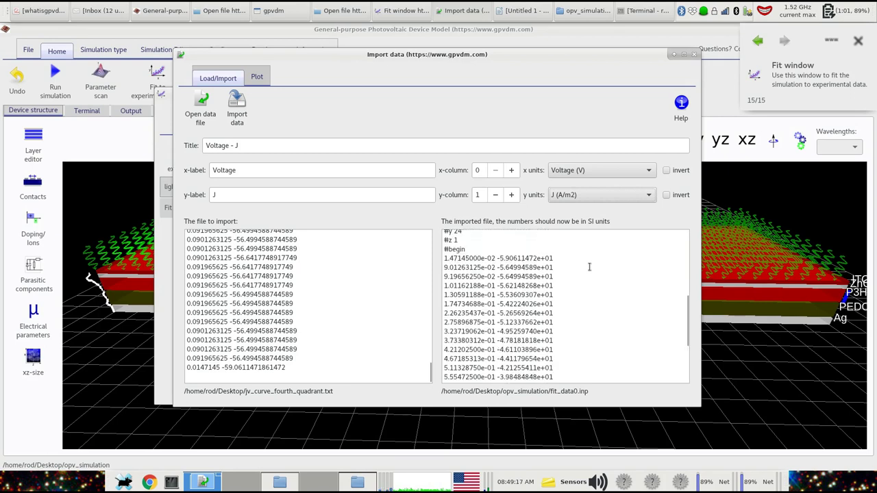
scroll(590, 267, down, 5)
scroll(589, 267, up, 2)
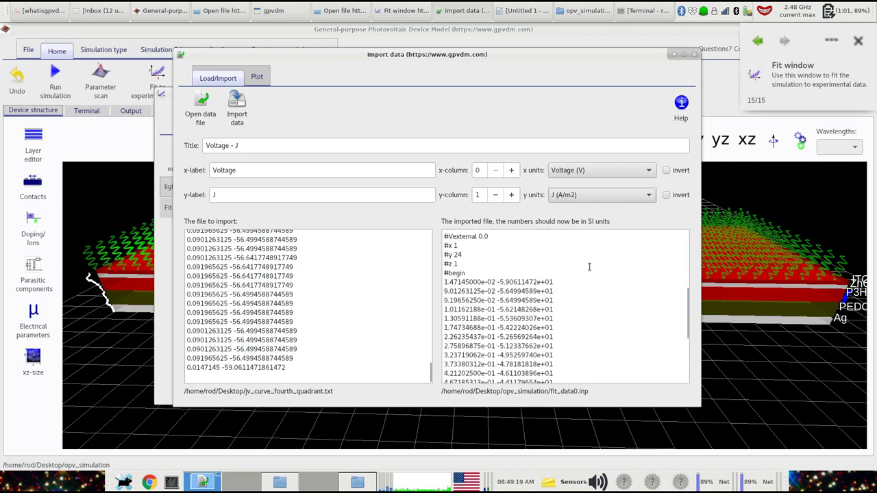
scroll(477, 274, down, 3)
scroll(478, 275, down, 3)
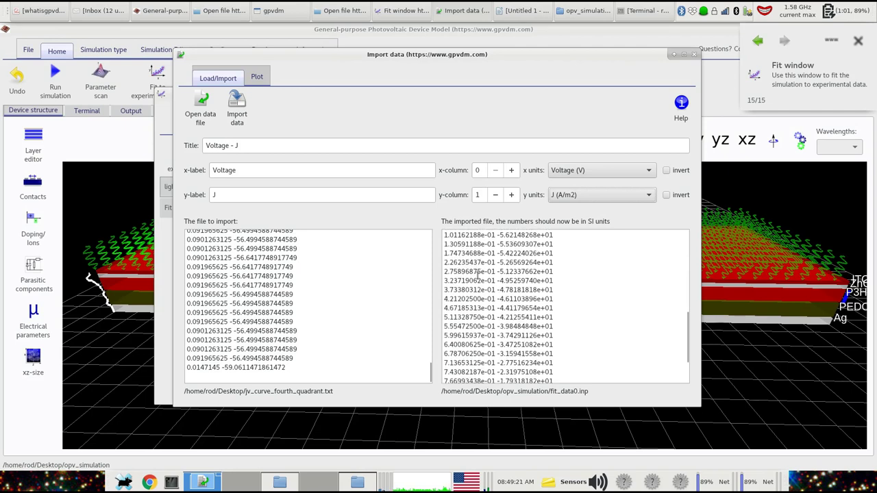
- Use the imported data as the fit's experiment curve and run a single fitting iteration
click(236, 110)
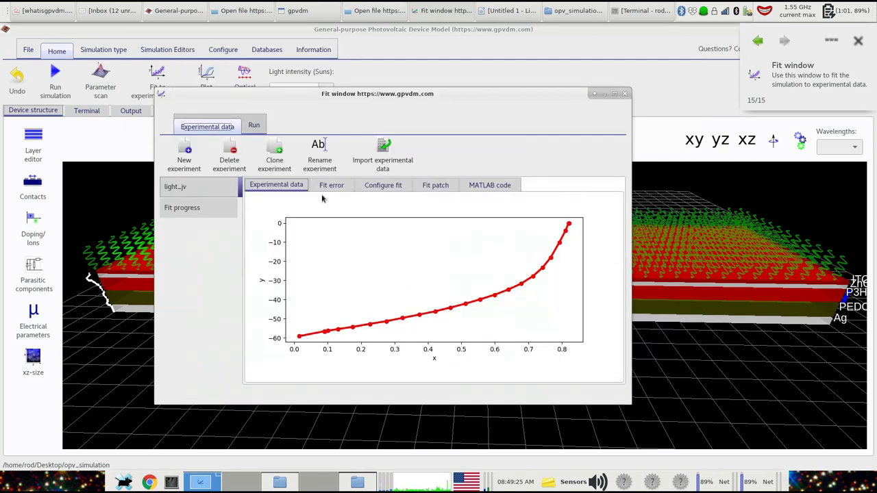
click(325, 191)
click(254, 125)
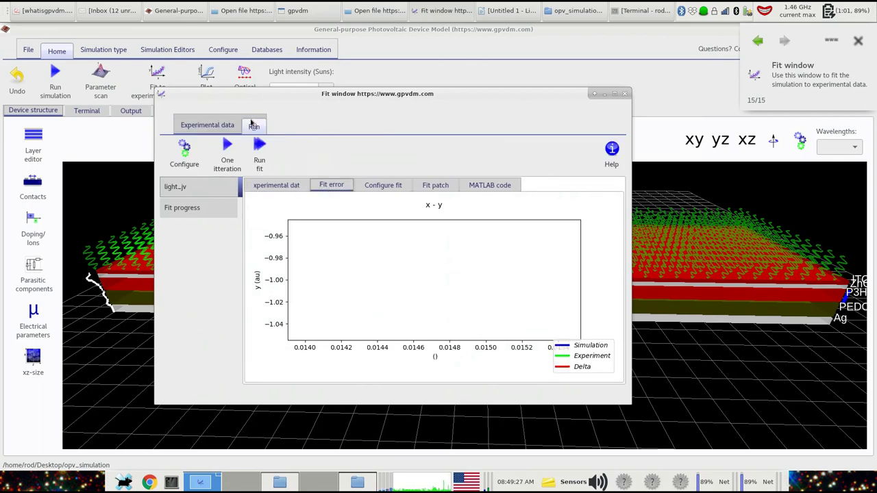
click(228, 151)
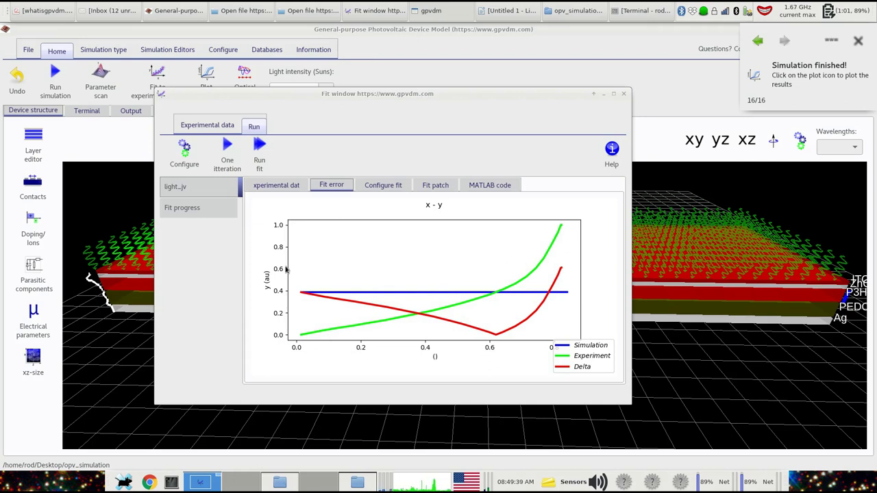
- Compare the experimental light JV curve with the fit error plot and move the fit window aside
click(276, 186)
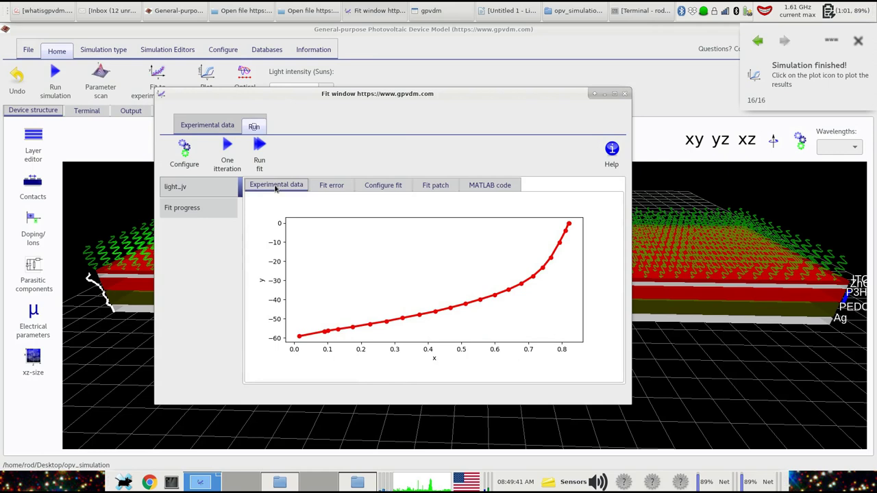
click(332, 186)
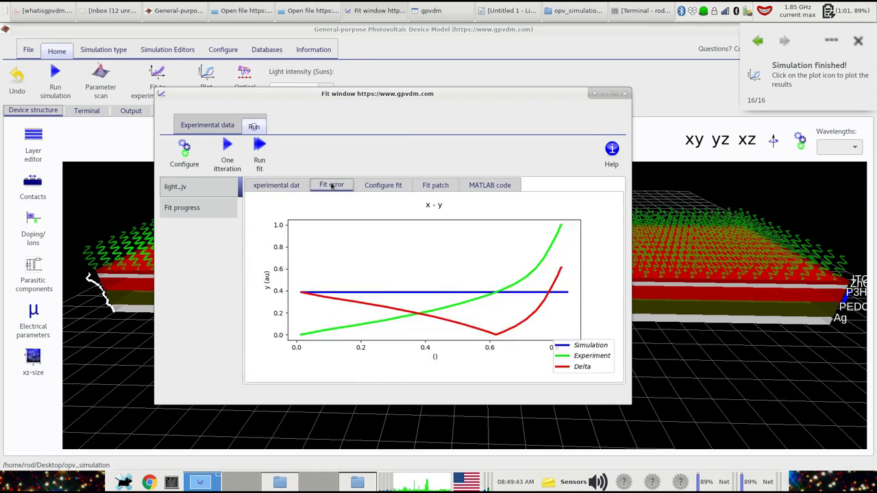
drag(297, 96, 342, 102)
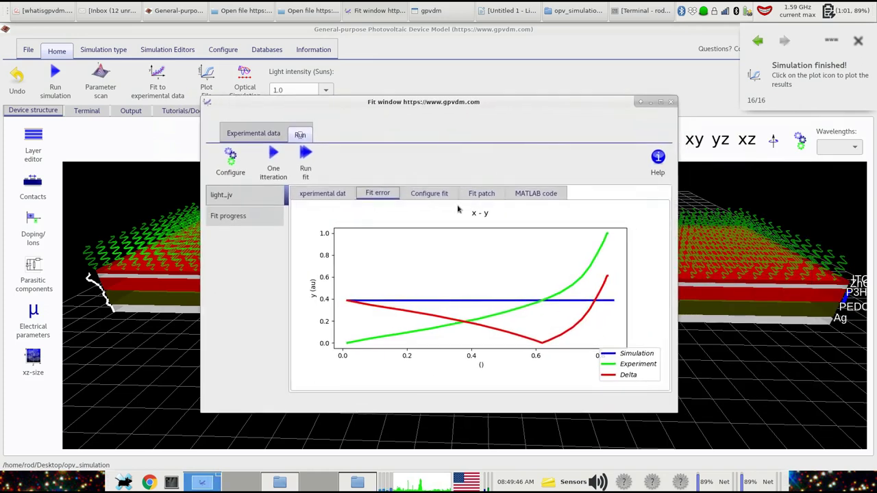
- Rerun the simulation, check the jv.dat current–voltage plot, then return to the device structure view
click(58, 76)
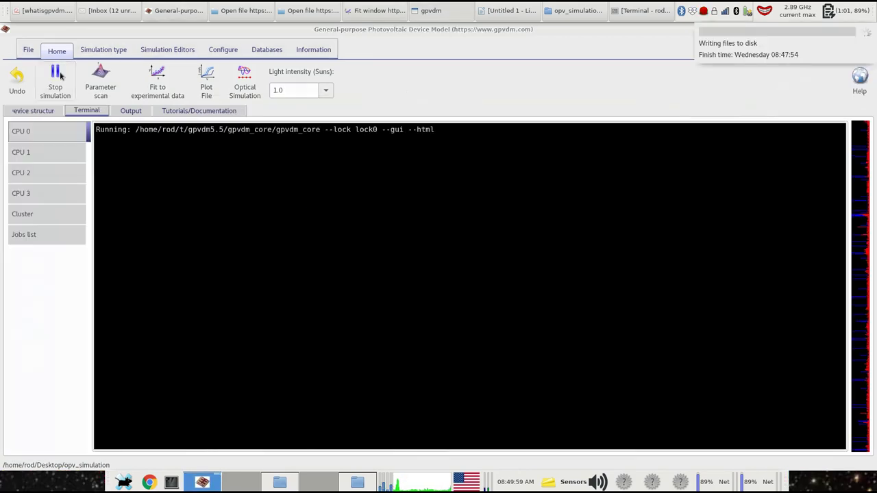
click(131, 110)
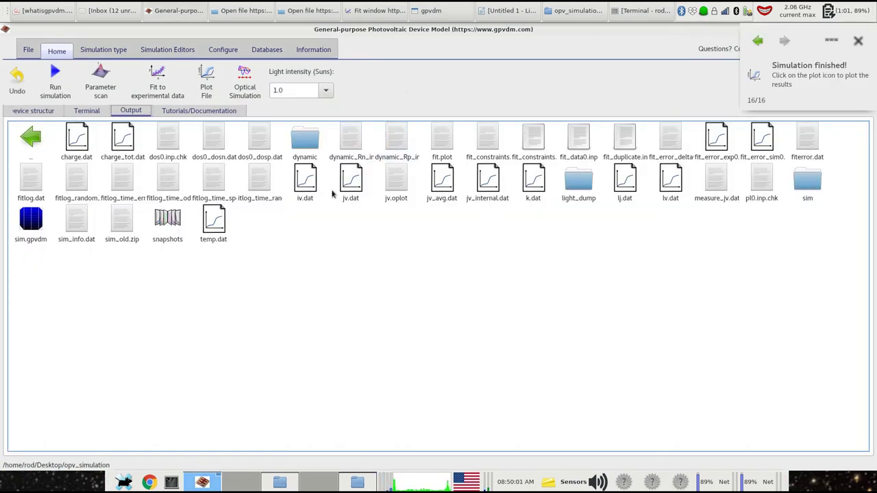
double_click(352, 184)
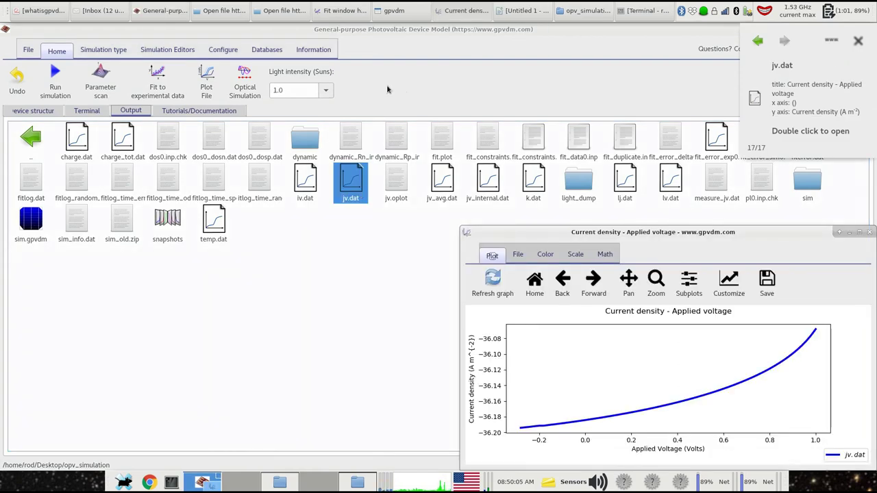
click(870, 232)
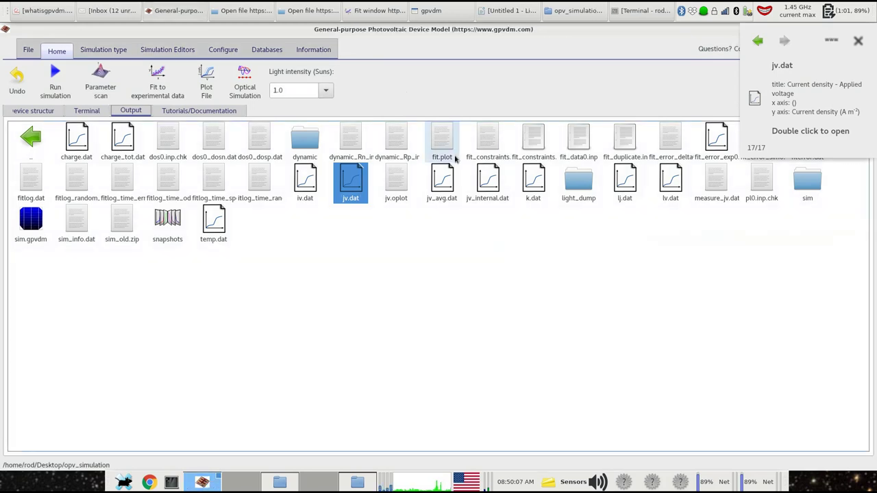
click(77, 110)
click(53, 112)
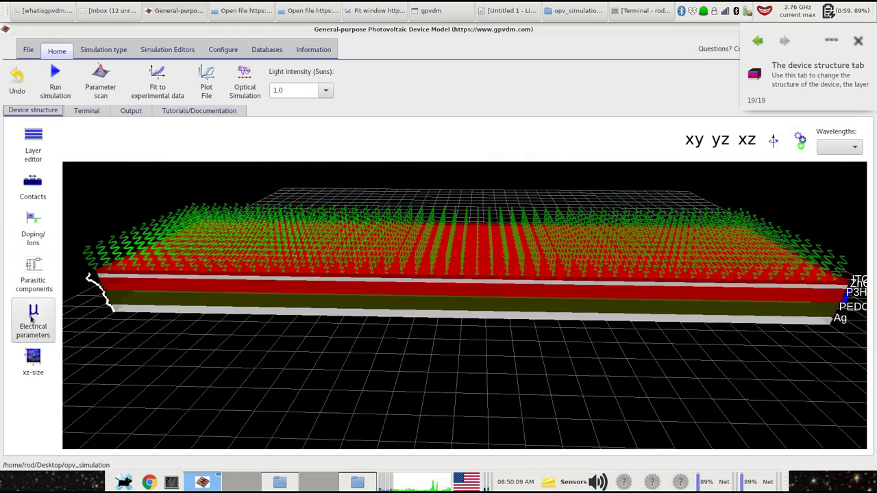
- In the P3HT:PCBM electrical parameters, change the band gap Eg from 1.9 to 1.1 eV
click(33, 321)
drag(584, 180, 350, 85)
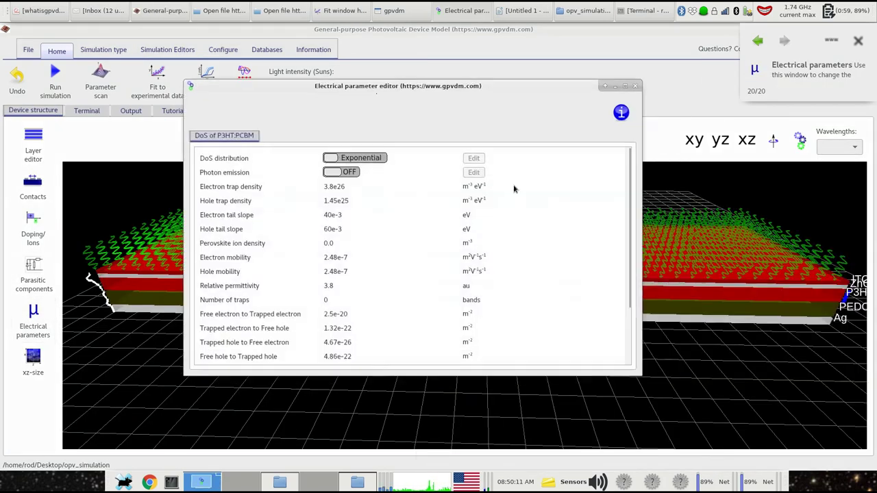
scroll(525, 233, down, 3)
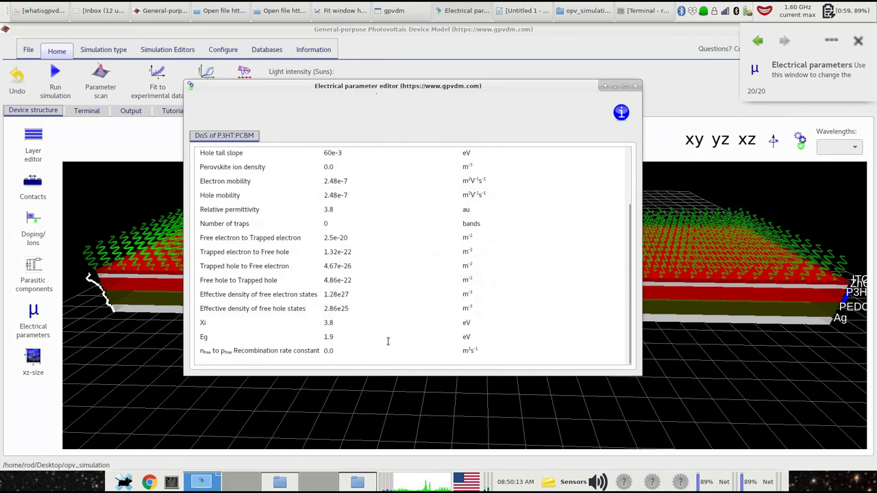
scroll(544, 307, up, 3)
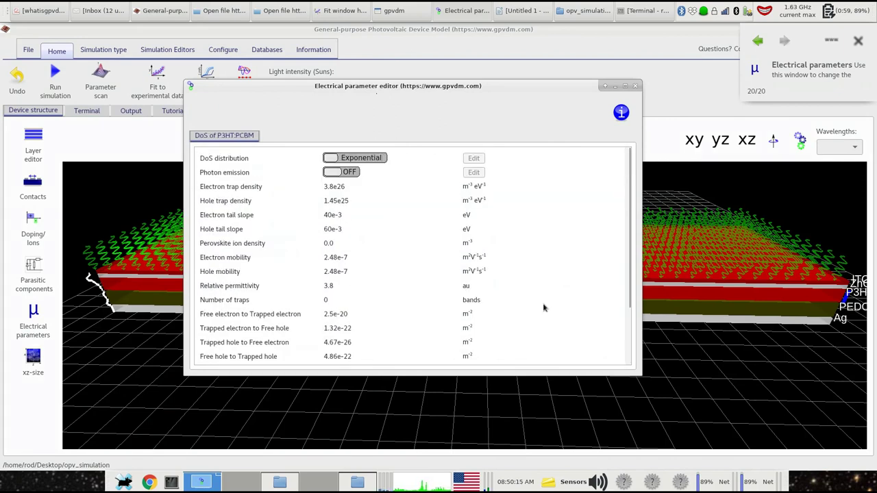
scroll(544, 308, down, 3)
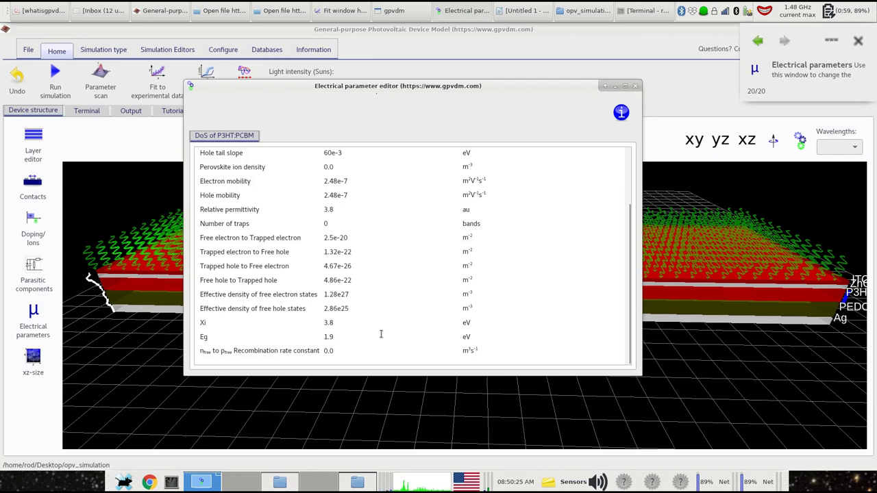
key(BackSpace)
text(1)
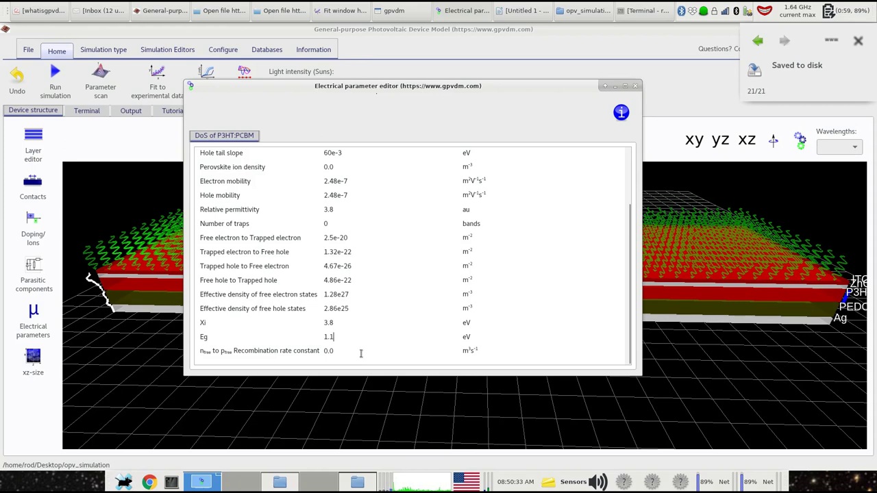
scroll(487, 341, up, 3)
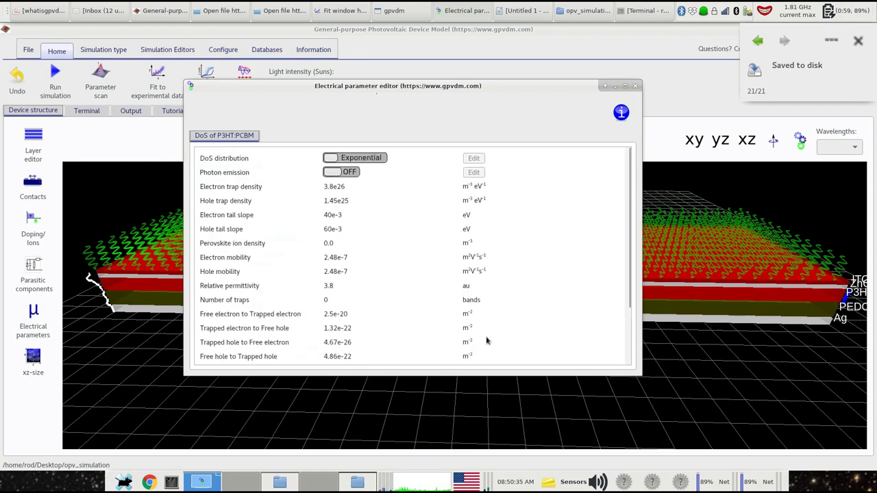
key(Tab)
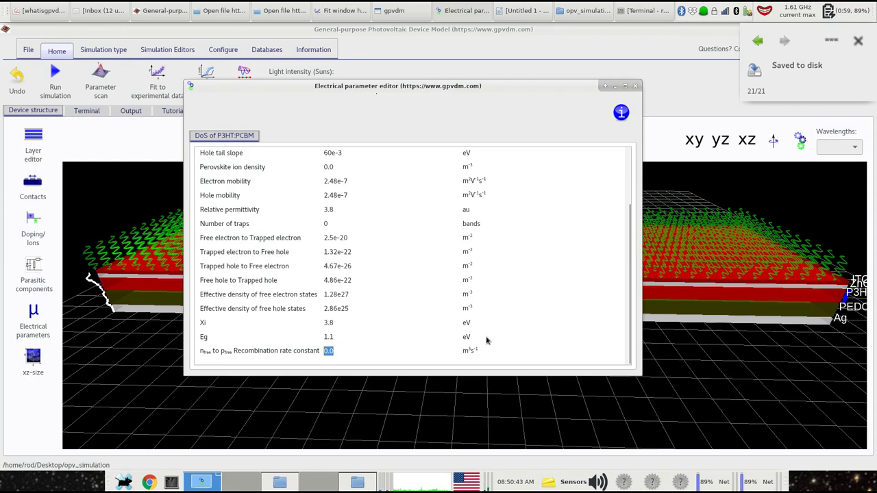
- Set the recombination rate constant to 1e-19
text(1e-20)
key(BackSpace)
key(BackSpace)
text(19)
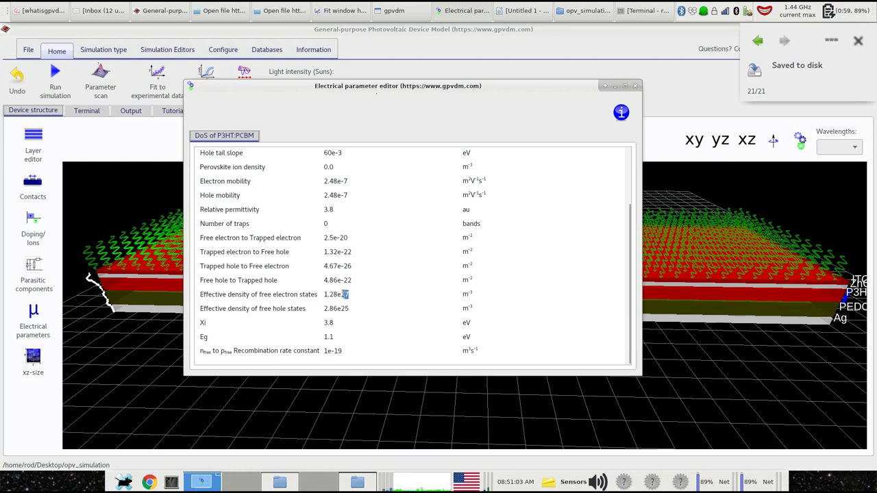
- Set both free electron and free hole state densities to 5e26 and close the editor
drag(350, 294, 315, 295)
text(5e26)
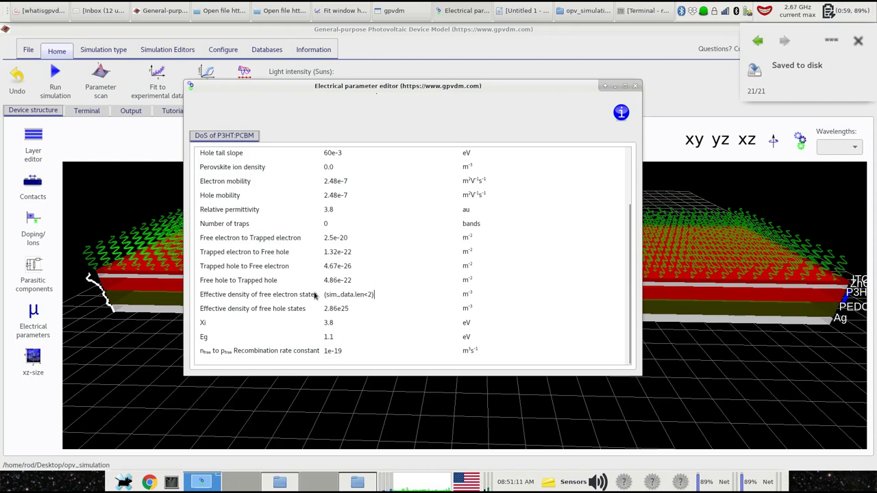
key(ctrl+a)
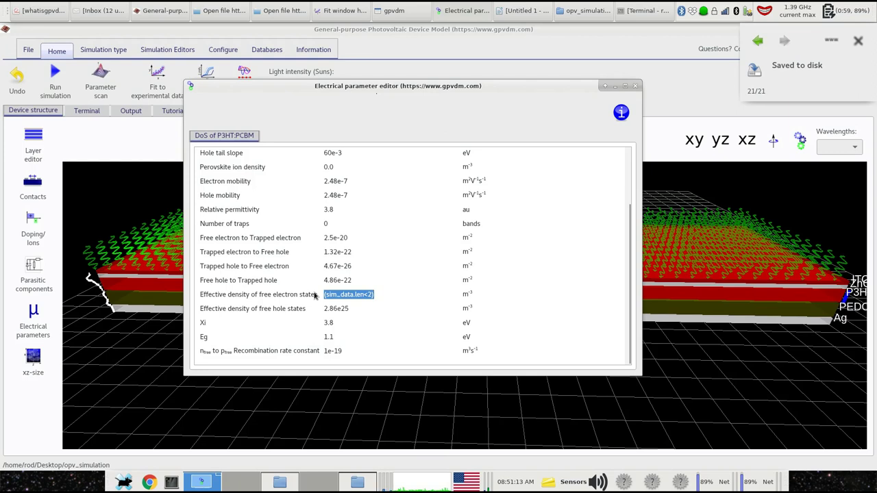
text(5e26)
key(ctrl+a)
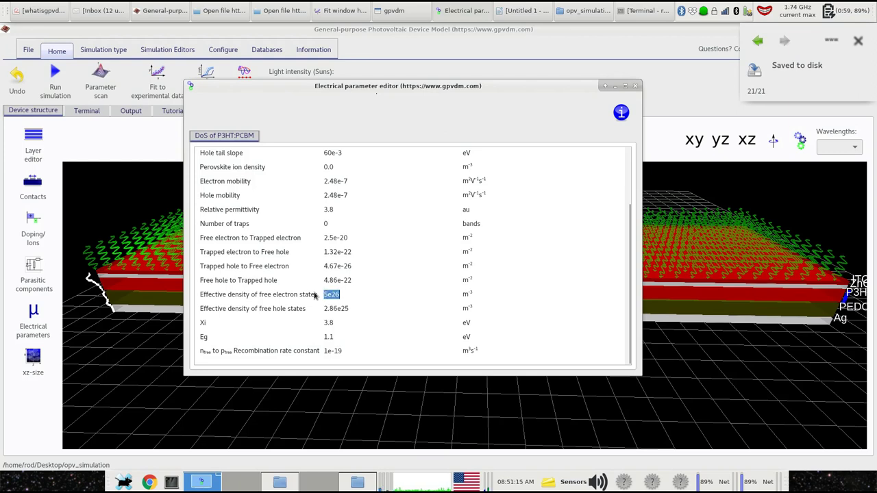
key(Down)
text(5e26)
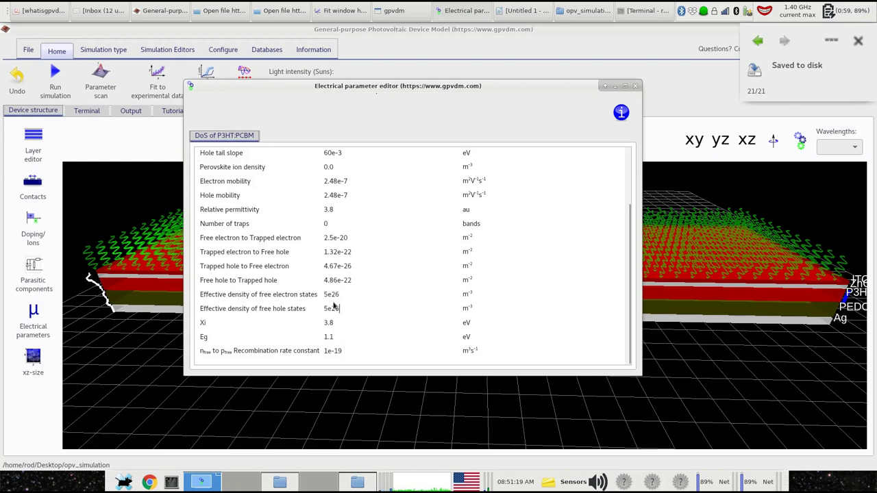
scroll(334, 305, up, 1)
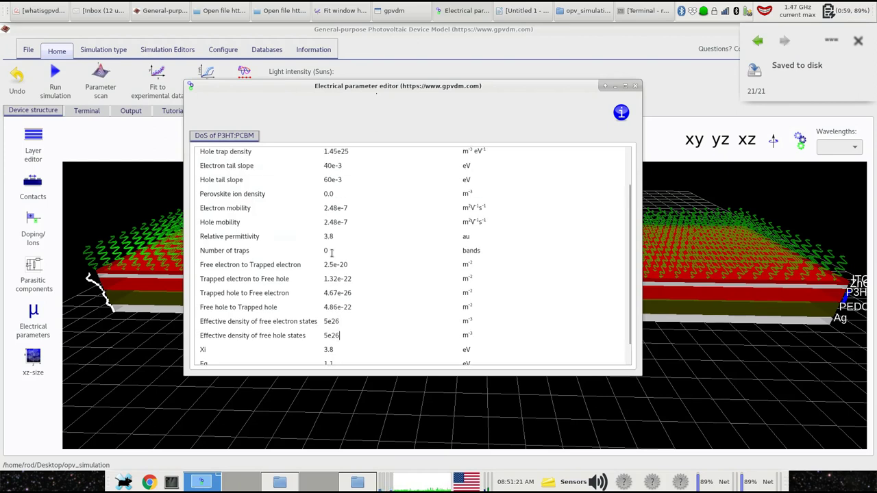
scroll(331, 253, up, 2)
scroll(340, 241, up, 1)
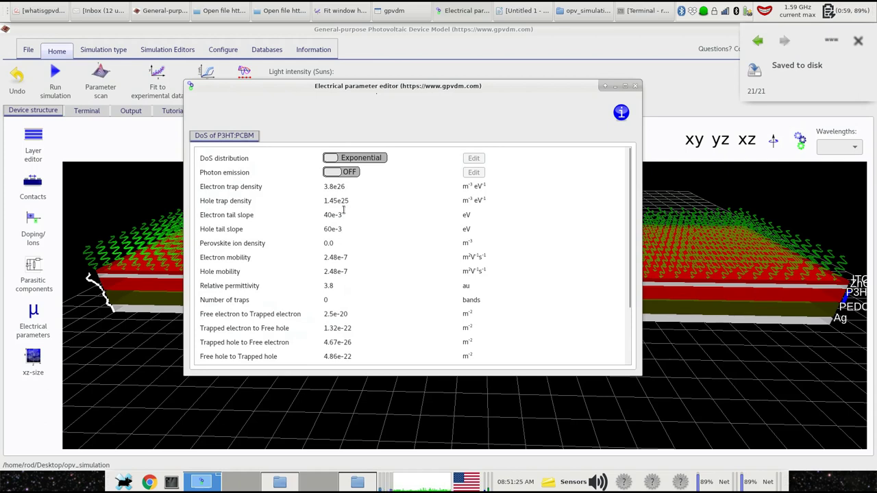
click(635, 86)
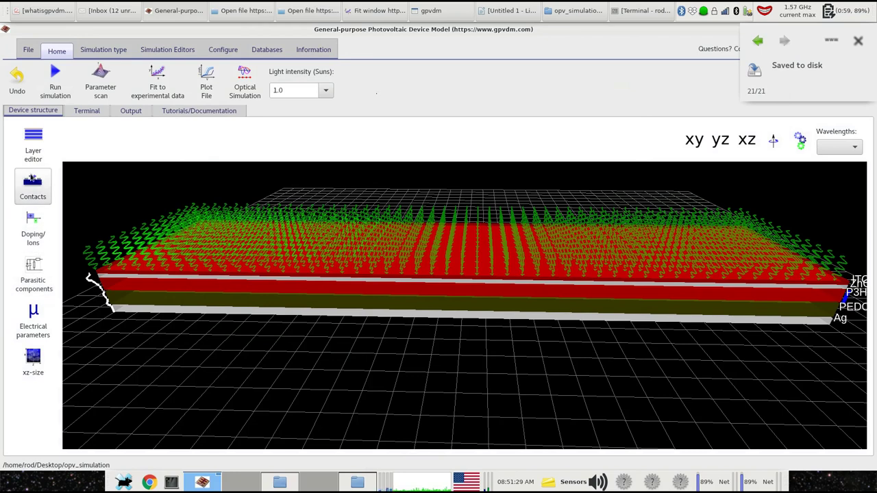
- Check the contacts settings, then rerun the simulation with the updated parameters
click(32, 179)
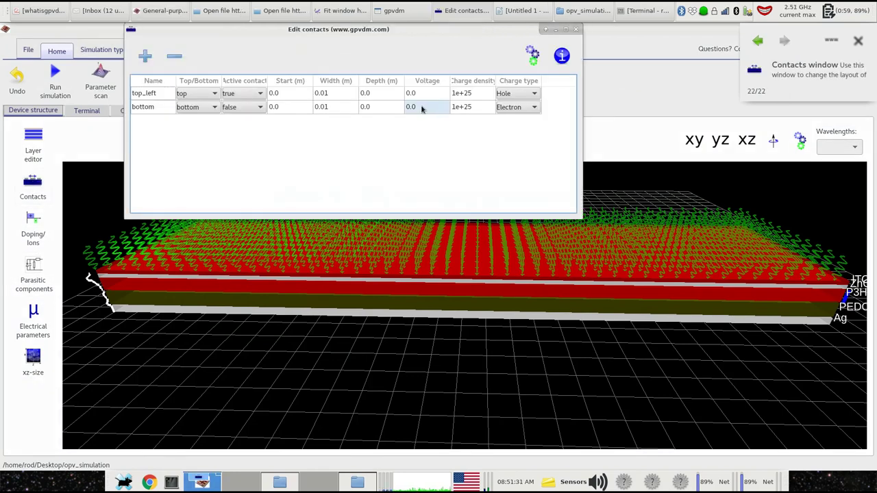
click(575, 29)
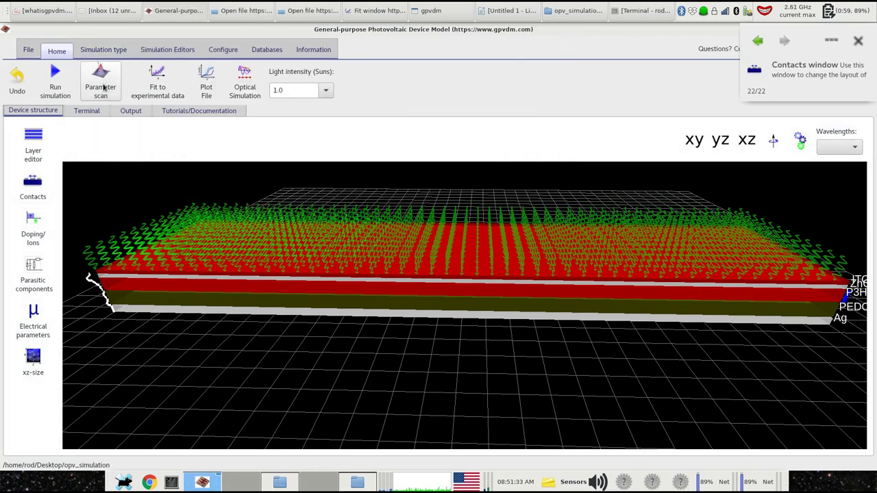
click(62, 83)
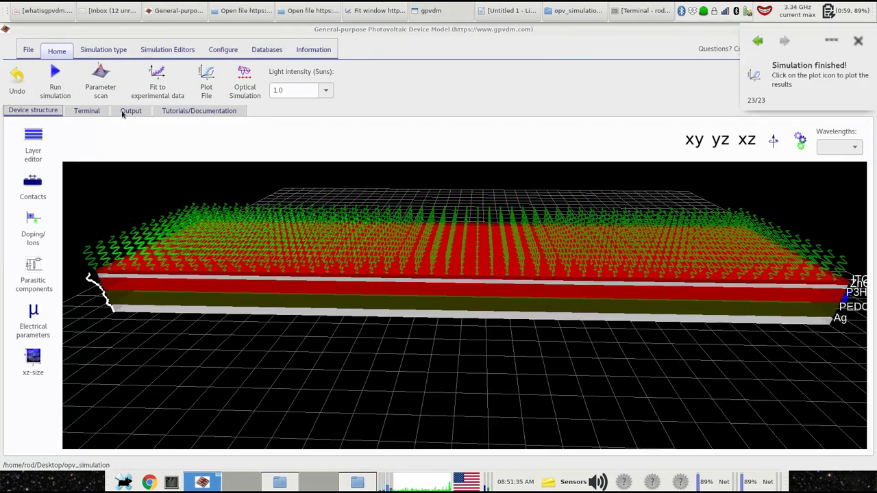
- Plot the new jv.dat current density–voltage curve from the Output files, then close it
click(123, 113)
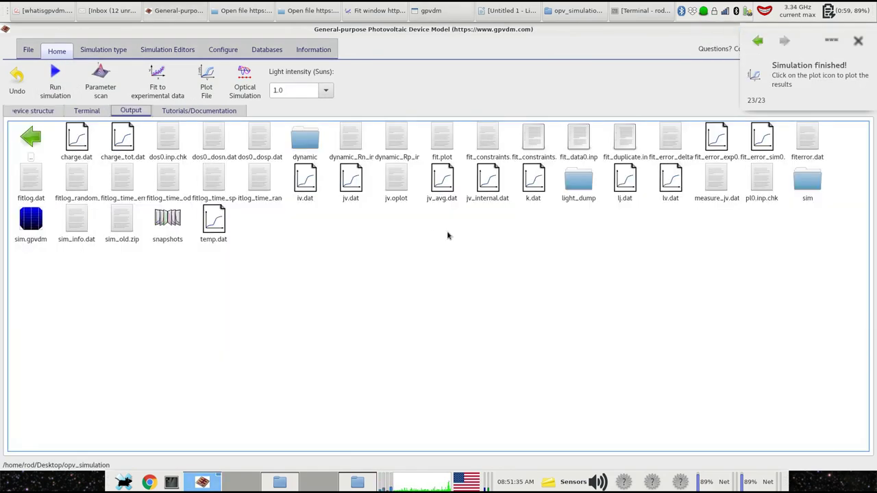
double_click(353, 183)
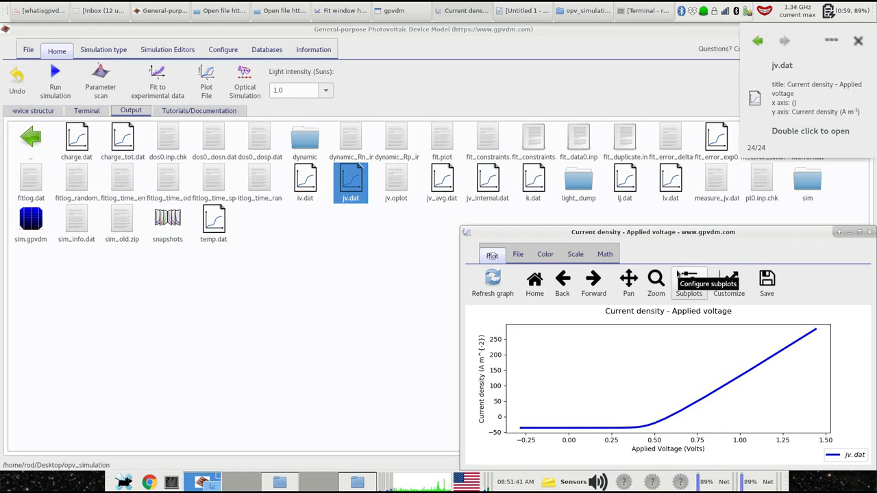
click(869, 232)
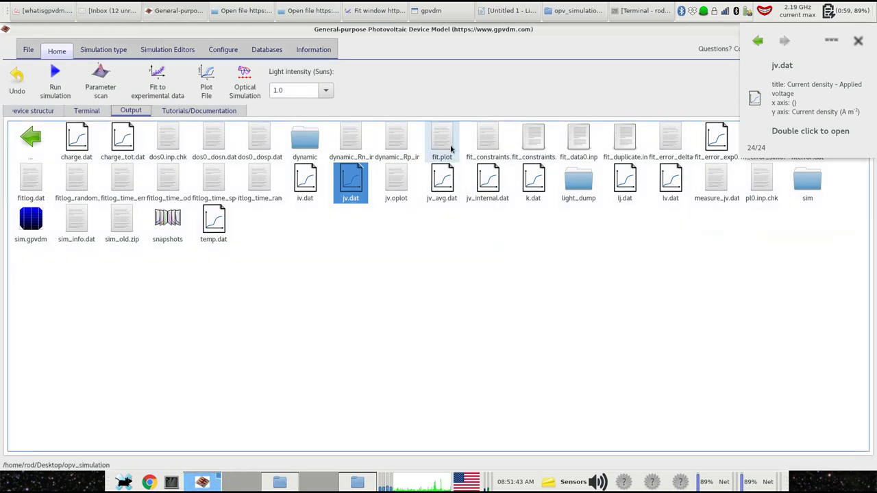
- Run one fit iteration against the experimental data and move the Fit window lower
click(177, 89)
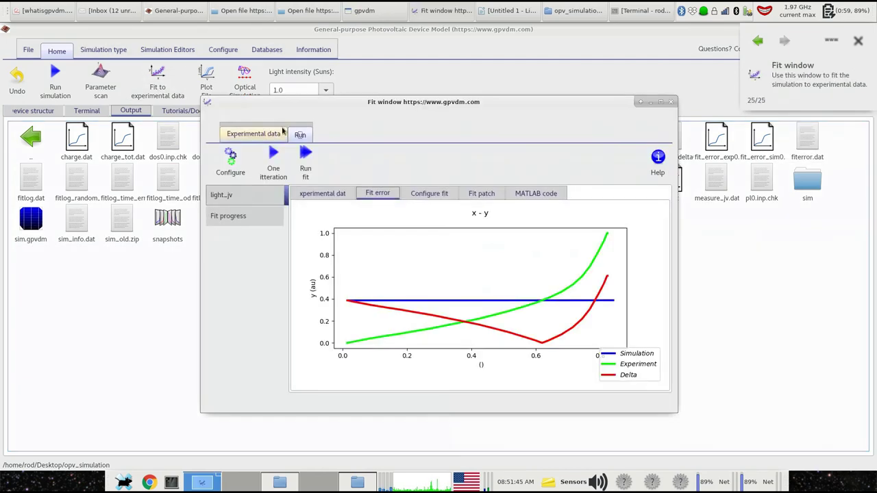
click(274, 161)
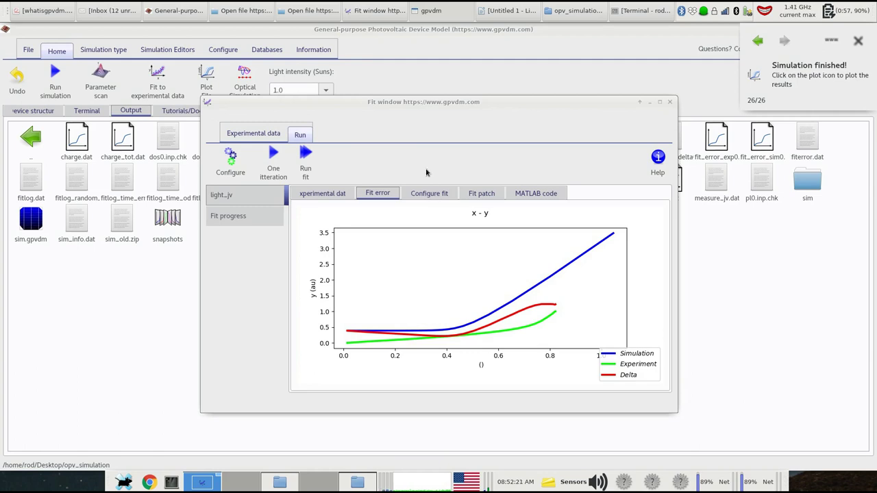
drag(388, 102, 388, 140)
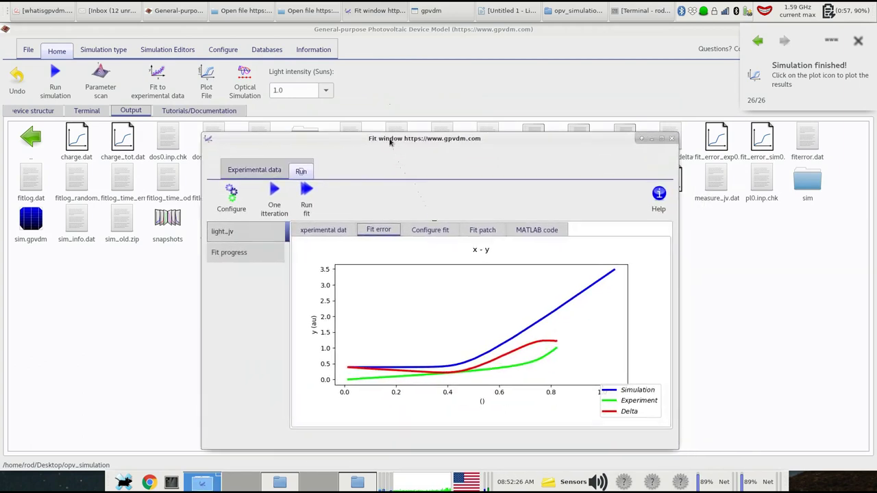
- Review the fit configuration values and the fit error plot without changing anything
click(420, 232)
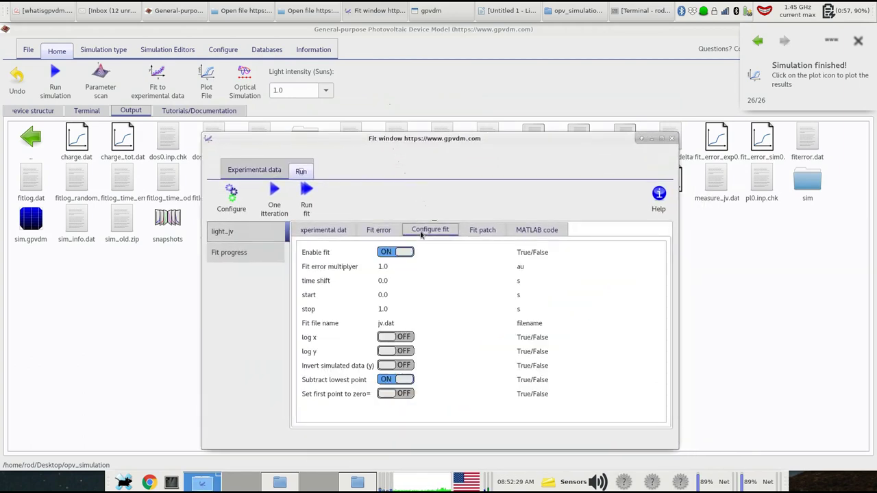
double_click(386, 267)
click(383, 234)
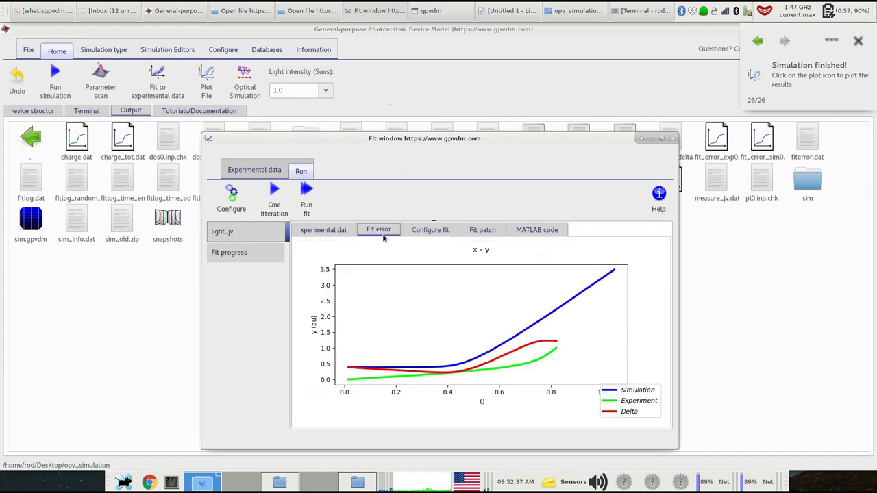
click(415, 234)
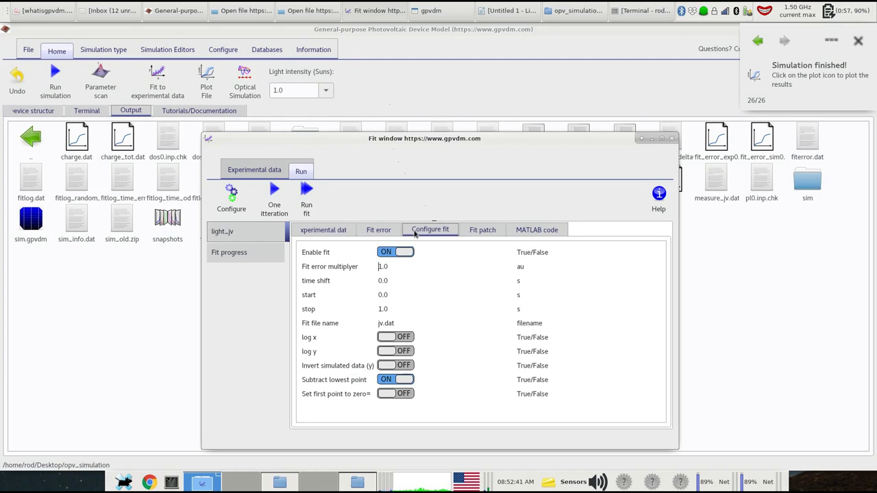
double_click(385, 295)
click(371, 231)
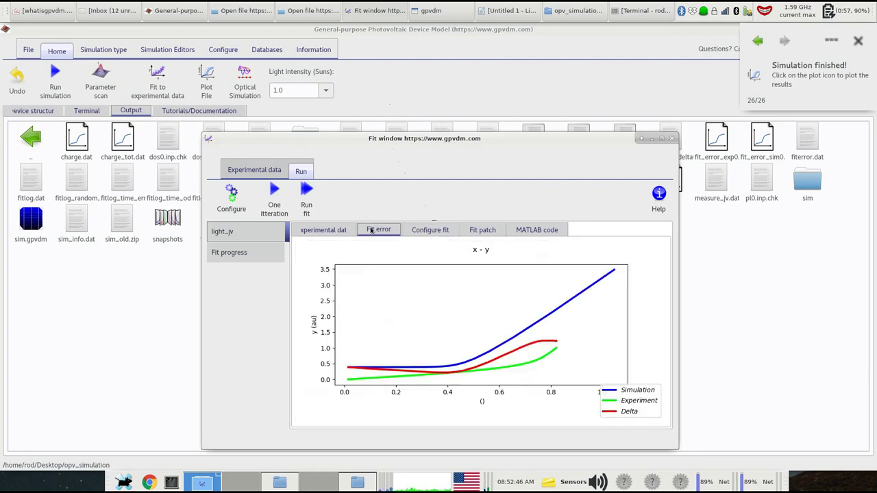
click(425, 232)
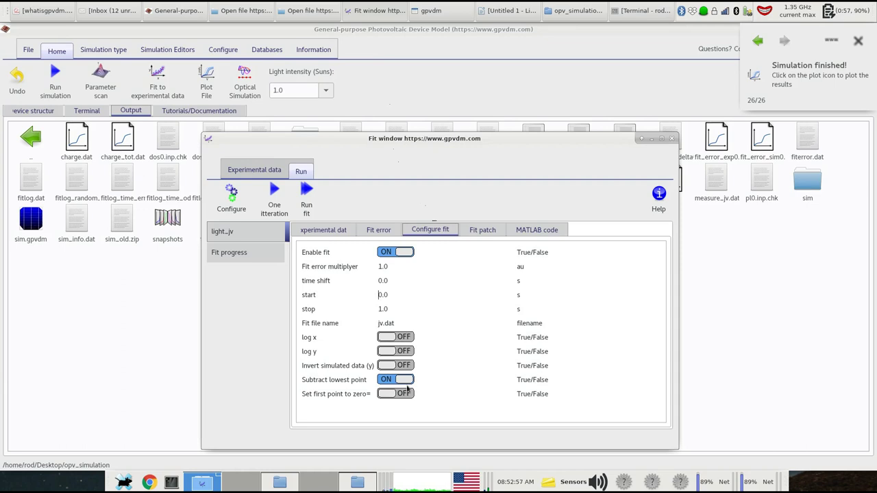
click(379, 231)
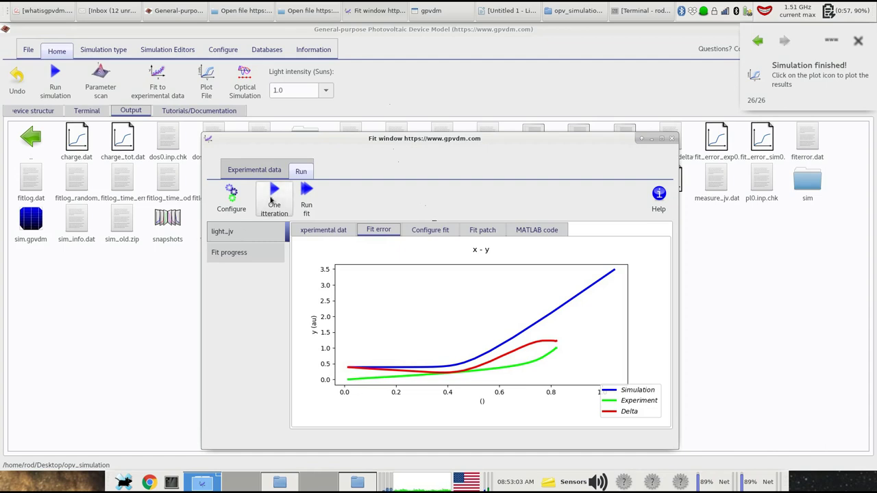
- Look at the experimental data options and terminal output, then return to the 3D device structure
click(259, 168)
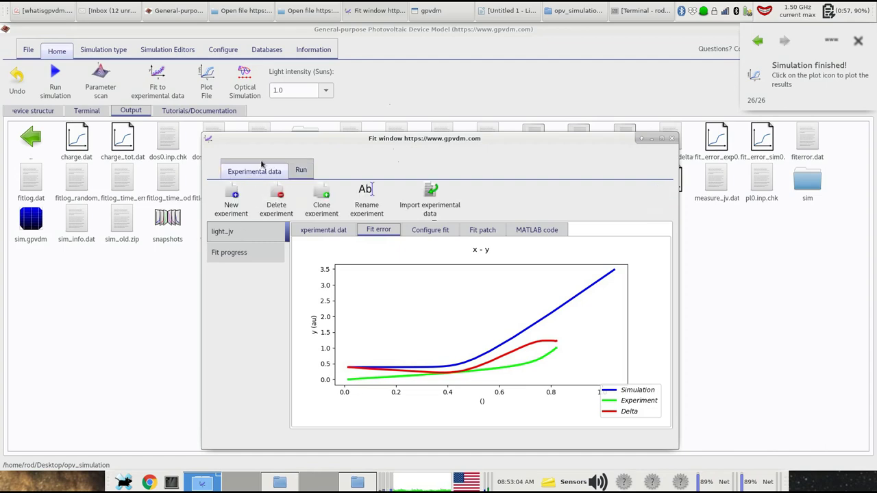
click(96, 114)
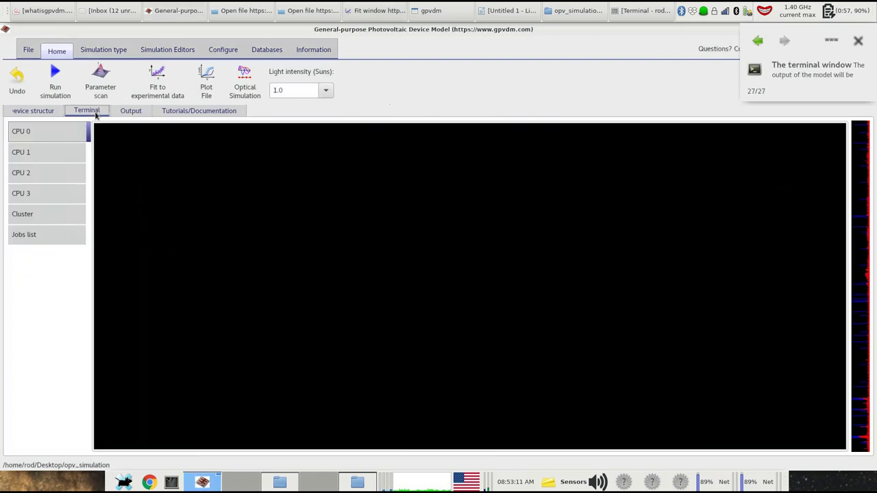
click(52, 111)
- Look through the electrical parameter editor's values and bring the Fit window back
click(20, 330)
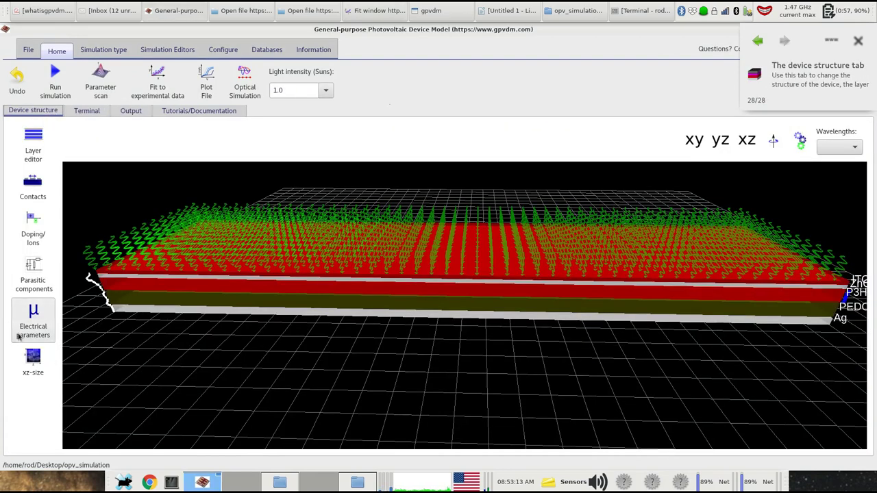
scroll(668, 392, down, 3)
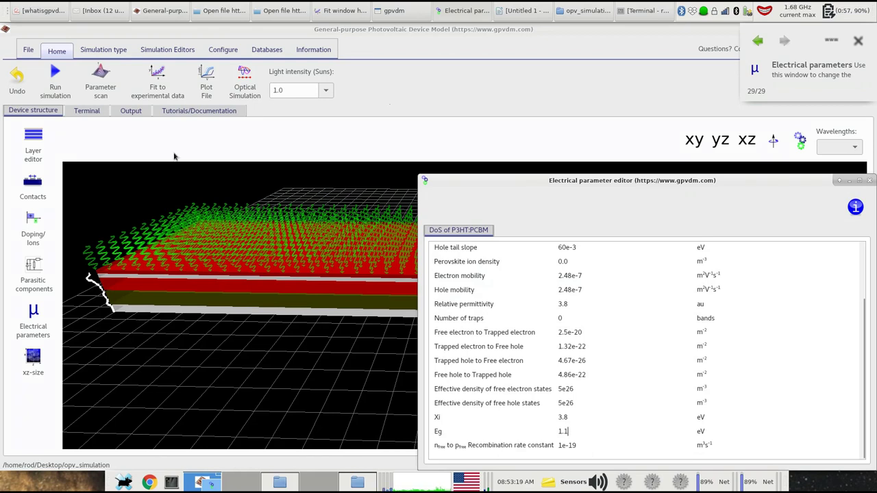
click(157, 93)
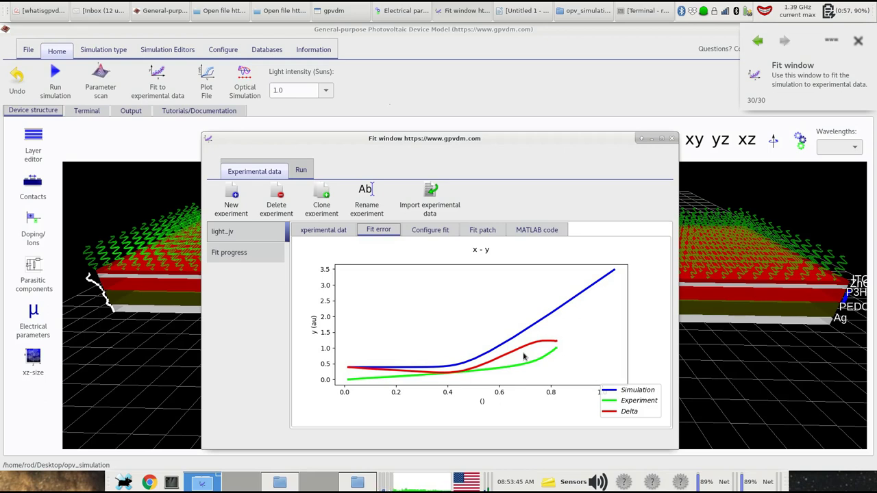
- Change the P3HT:PCBM band gap Eg from 1.1 to 1.3 eV and reopen the Fit window near the top
click(30, 330)
click(573, 427)
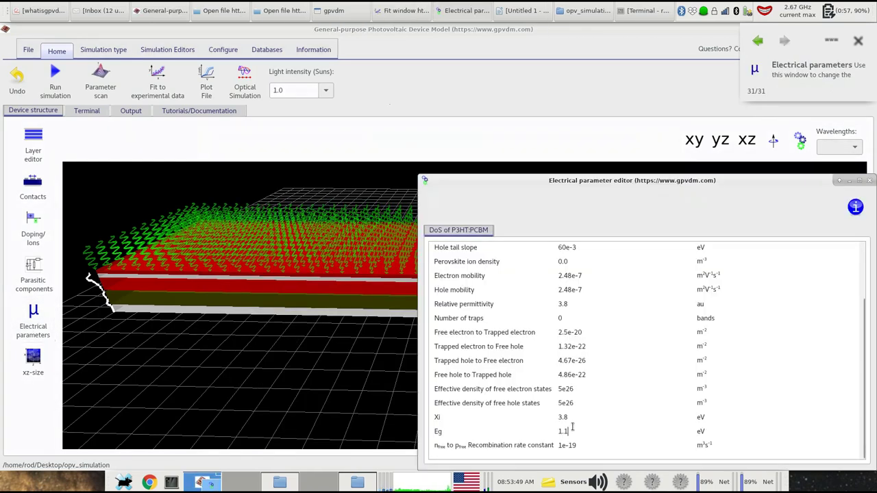
key(BackSpace)
text(3)
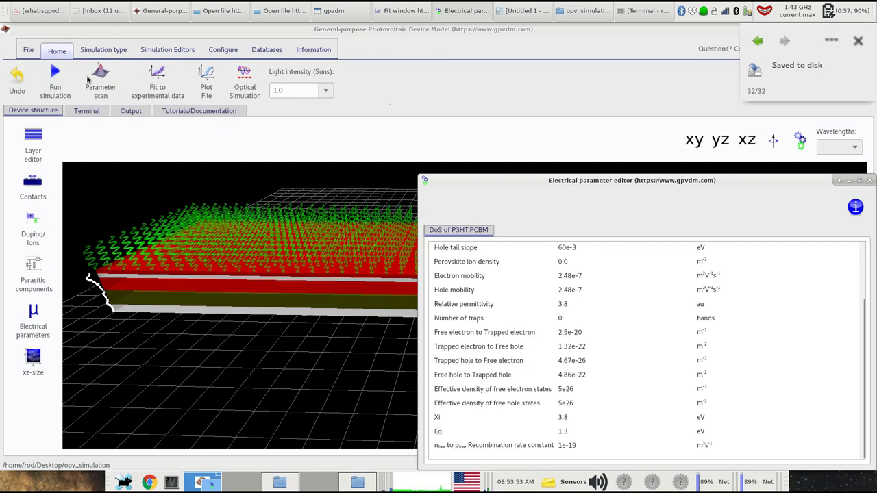
click(157, 77)
drag(249, 113, 258, 61)
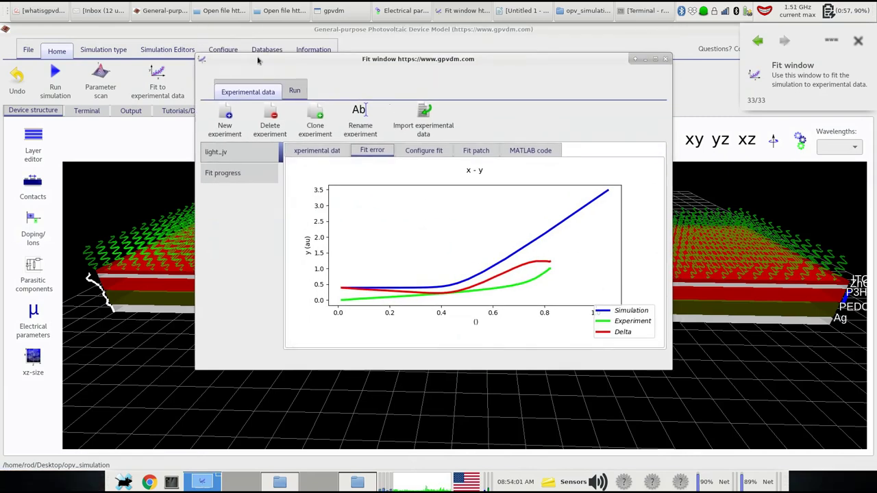
- Run a fit iteration with Eg 1.3, set electron mobility to 2.48e-8, and run another iteration
click(294, 90)
click(270, 113)
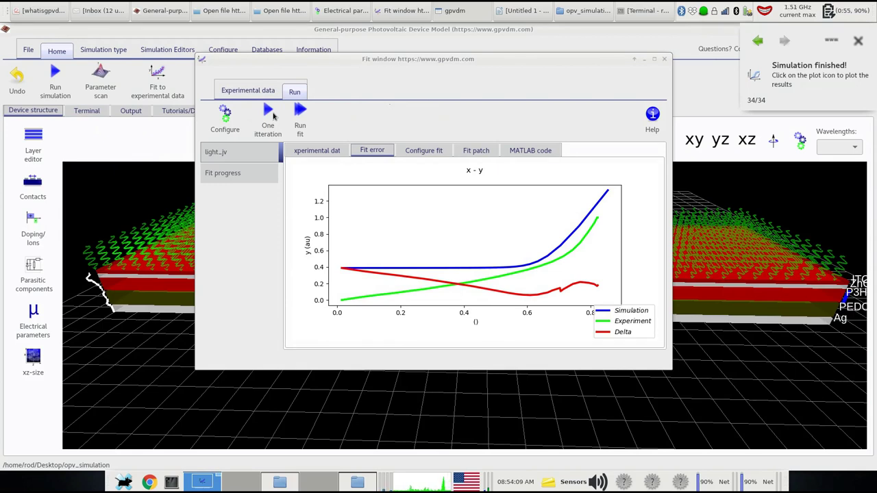
click(35, 310)
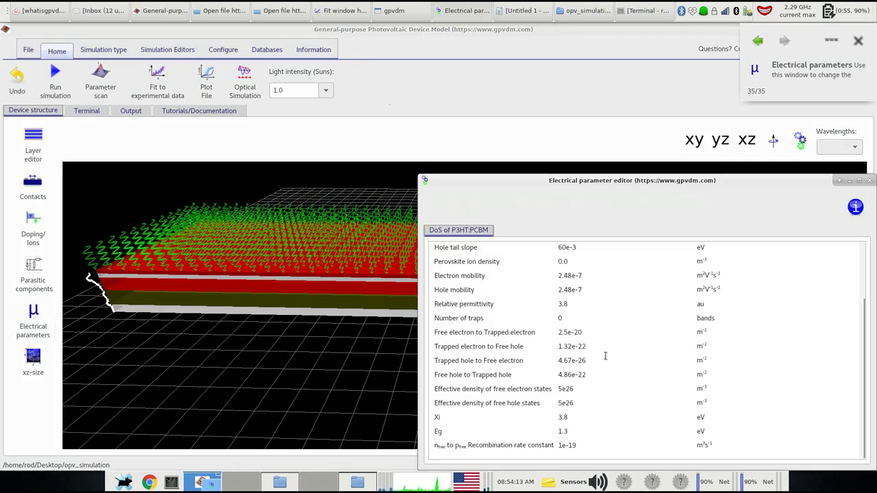
key(BackSpace)
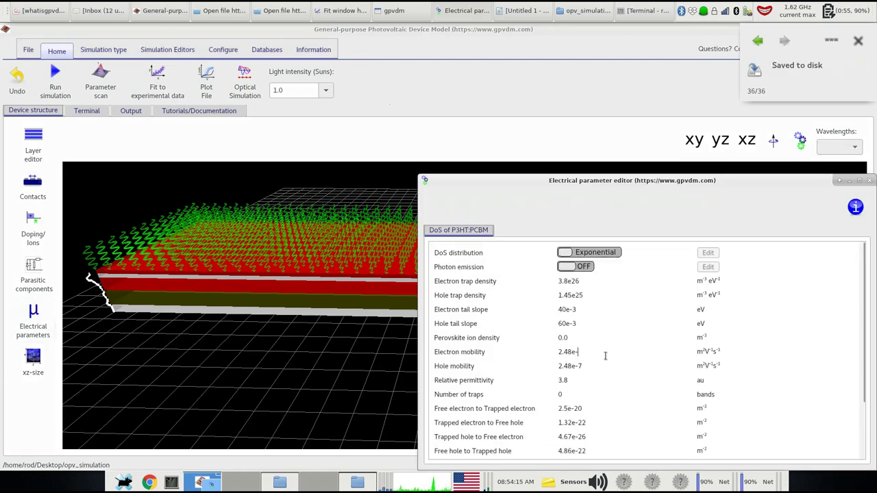
text(8)
click(177, 86)
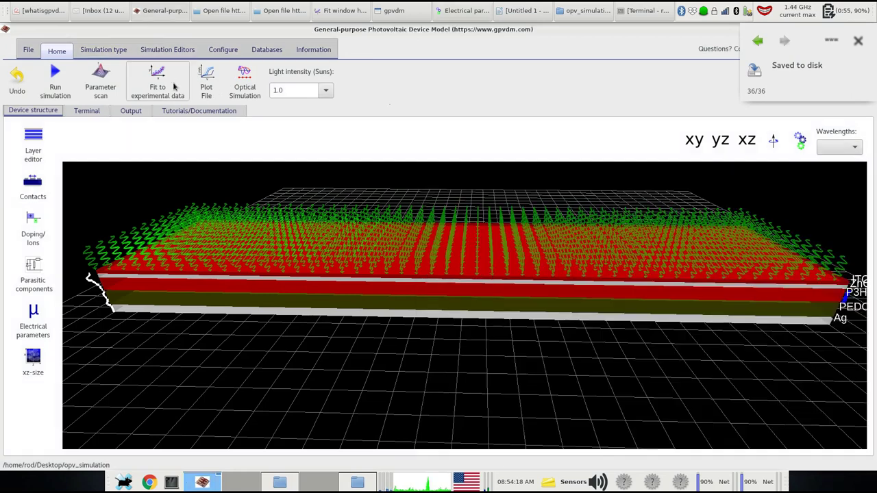
click(273, 118)
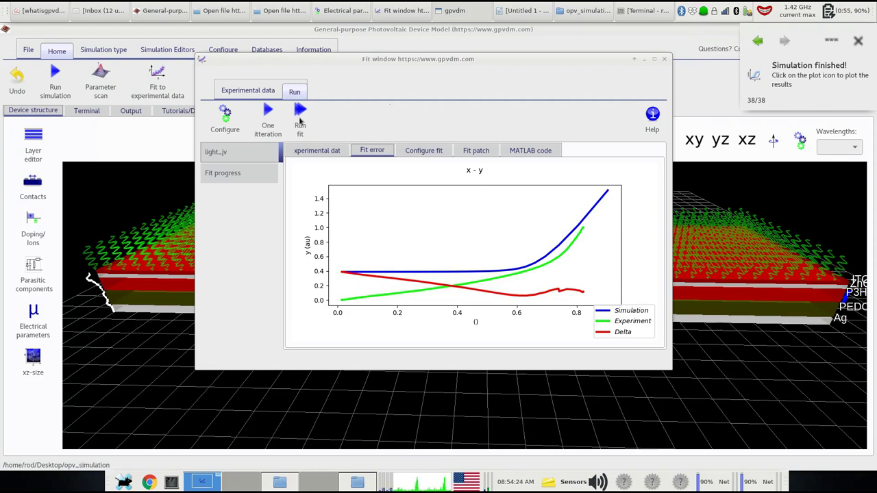
- Start the full automatic fit and monitor its progress log and light_jv fit curves
click(300, 121)
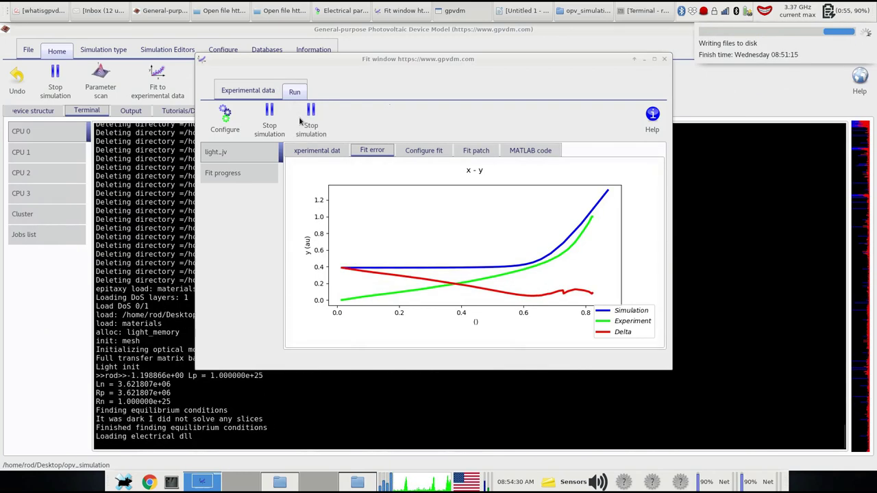
click(261, 172)
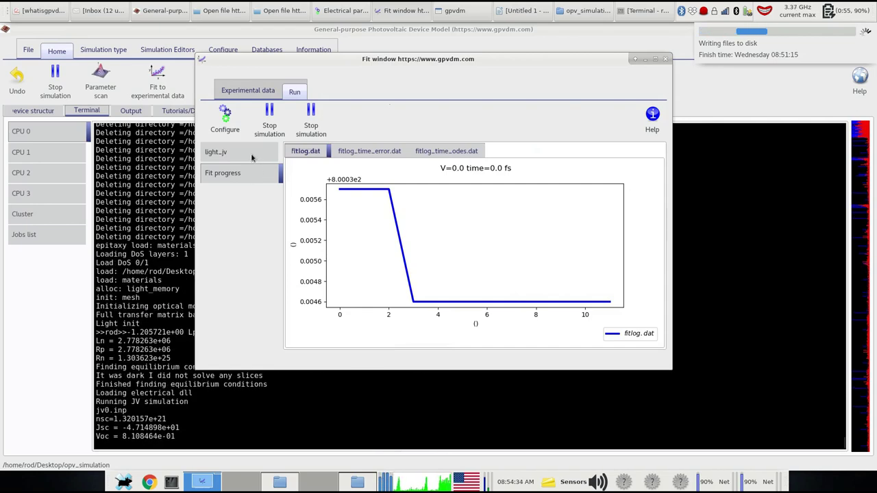
click(251, 157)
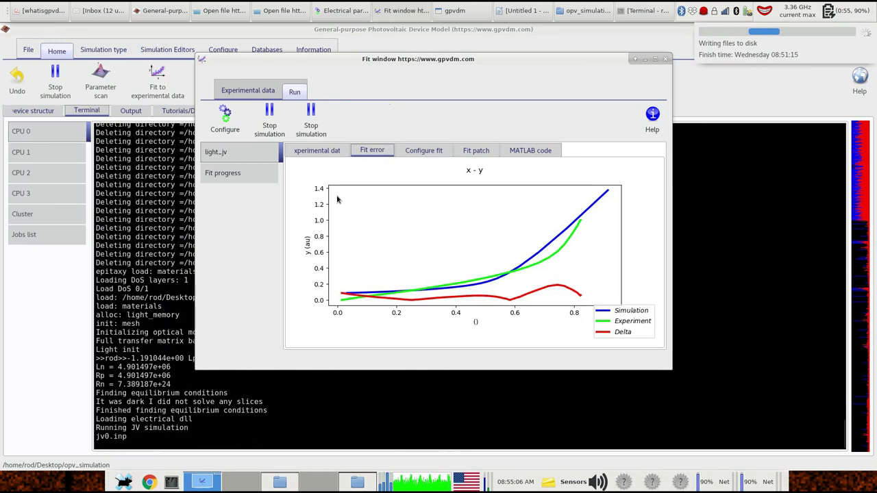
click(256, 180)
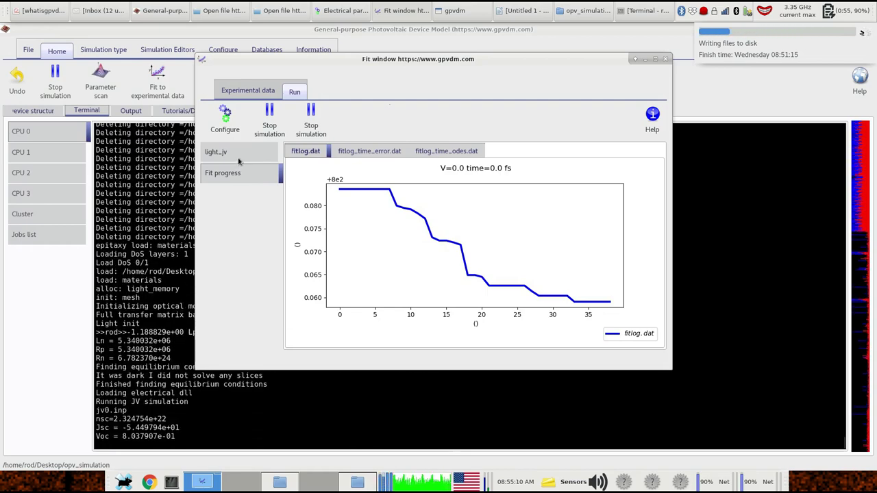
click(238, 159)
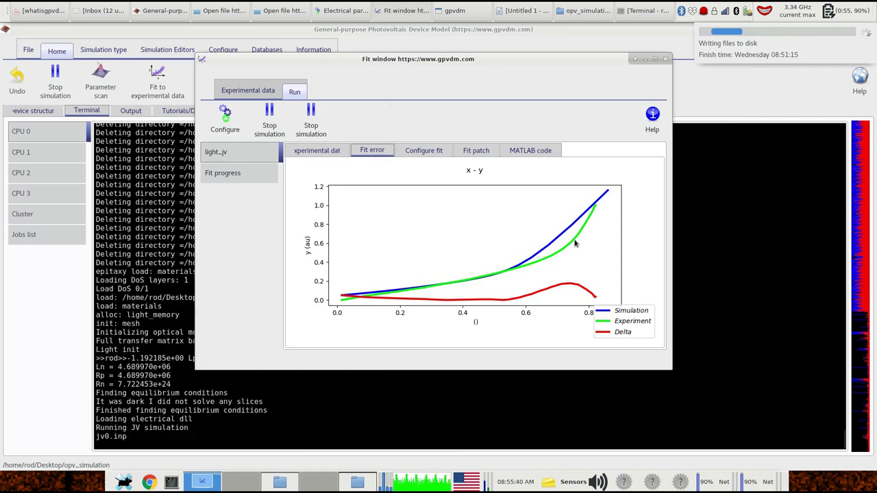
- Keep monitoring the running fit, alternating between the light_jv fit error plot and fitlog.dat convergence
click(259, 176)
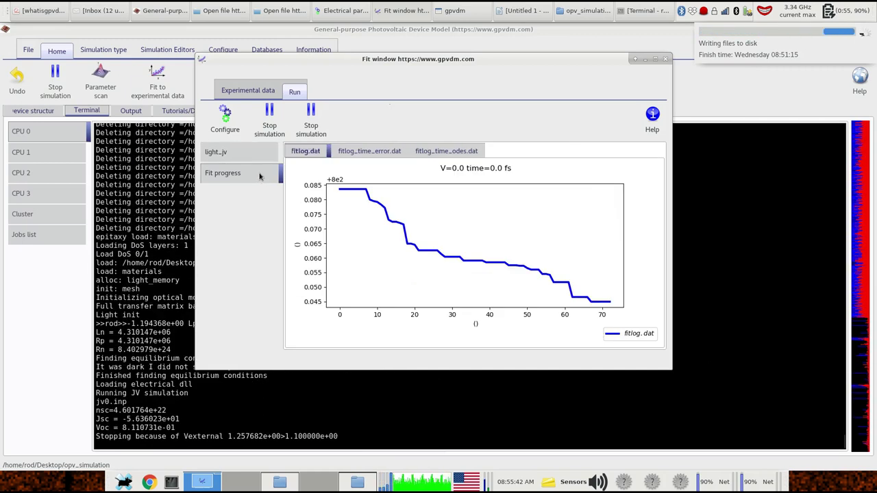
click(256, 152)
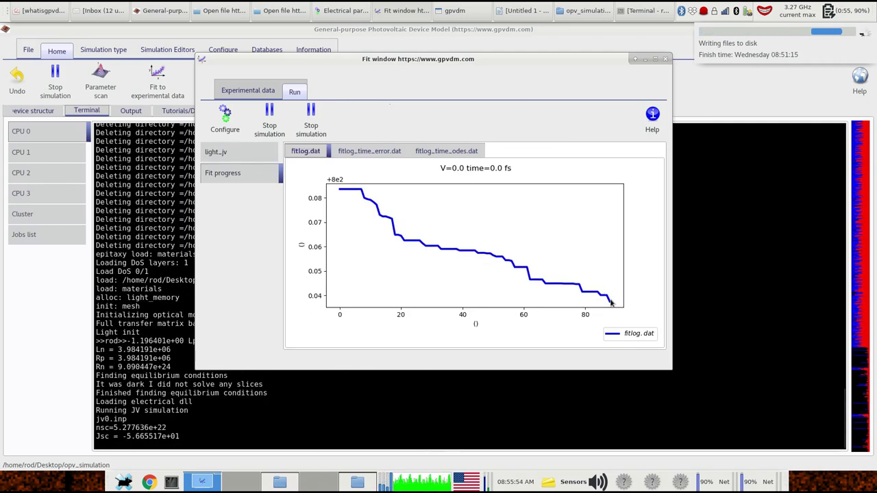
click(264, 158)
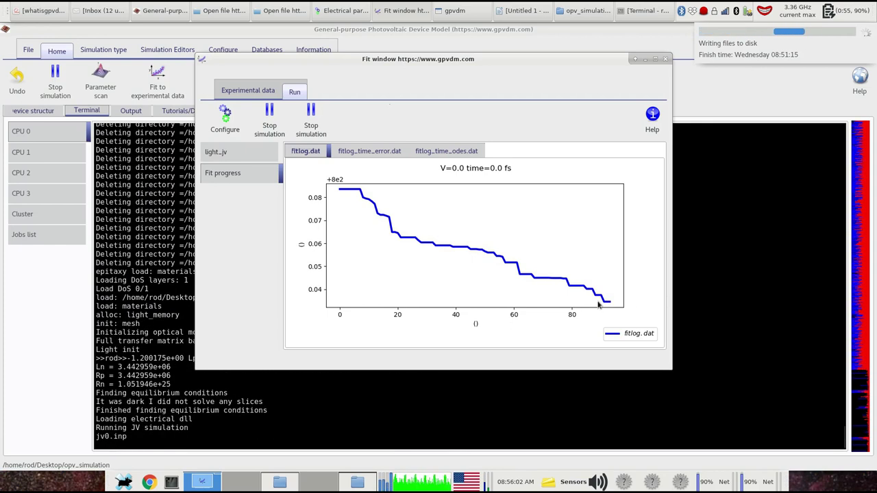
click(259, 159)
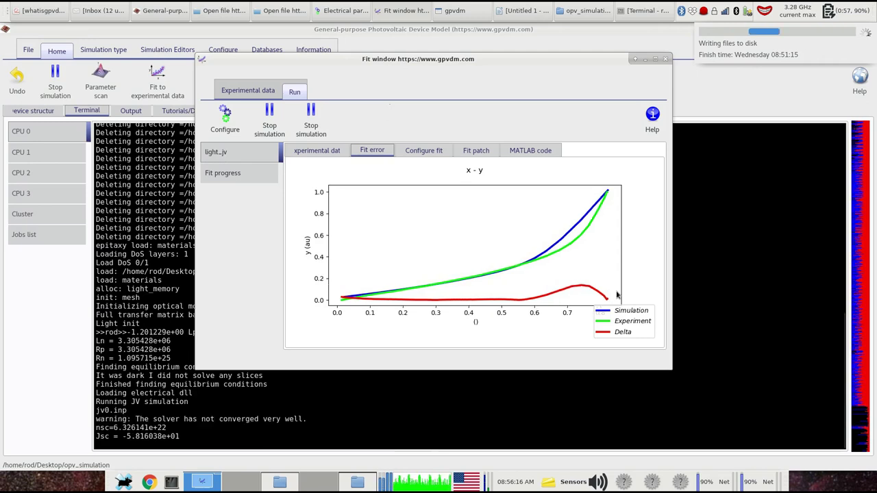
click(252, 175)
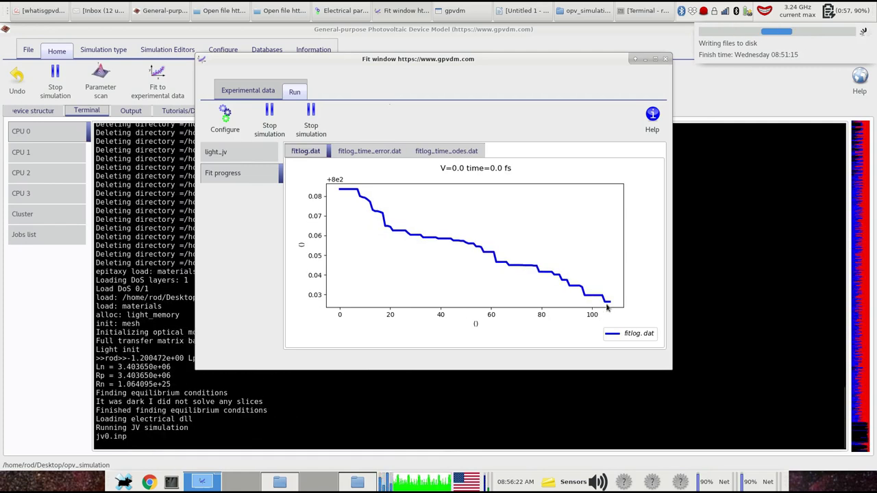
click(271, 156)
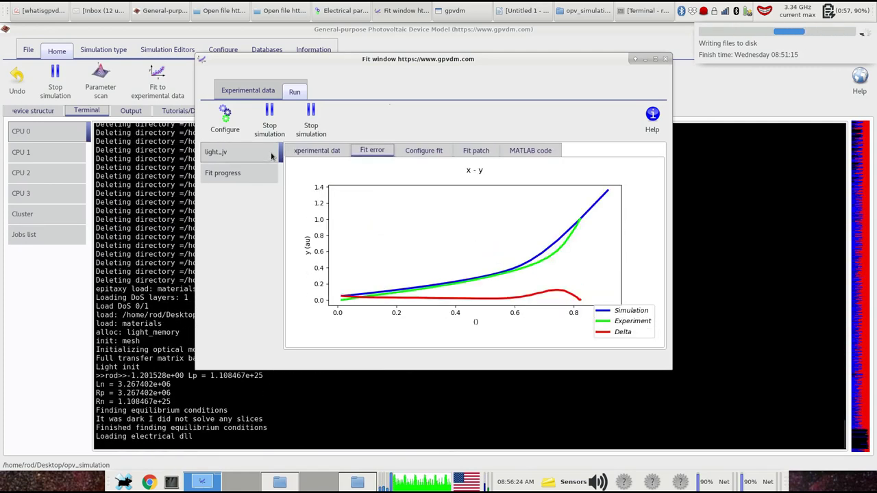
click(252, 174)
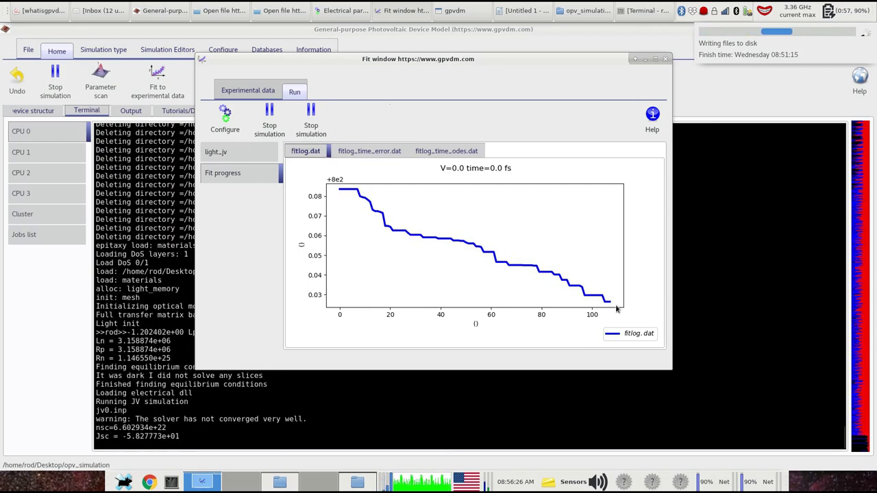
click(222, 152)
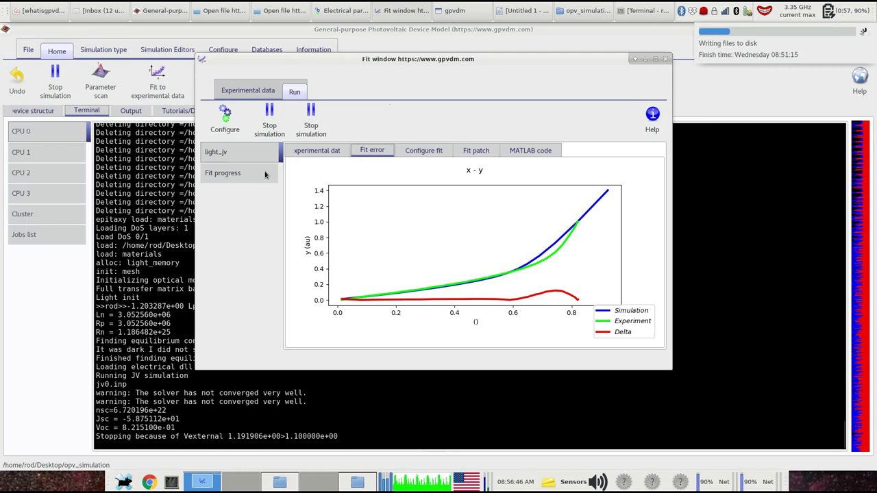
- Inspect the live-updating P3HT:PCBM mobilities over the 3D device view, then bring the Fit window forward
click(48, 109)
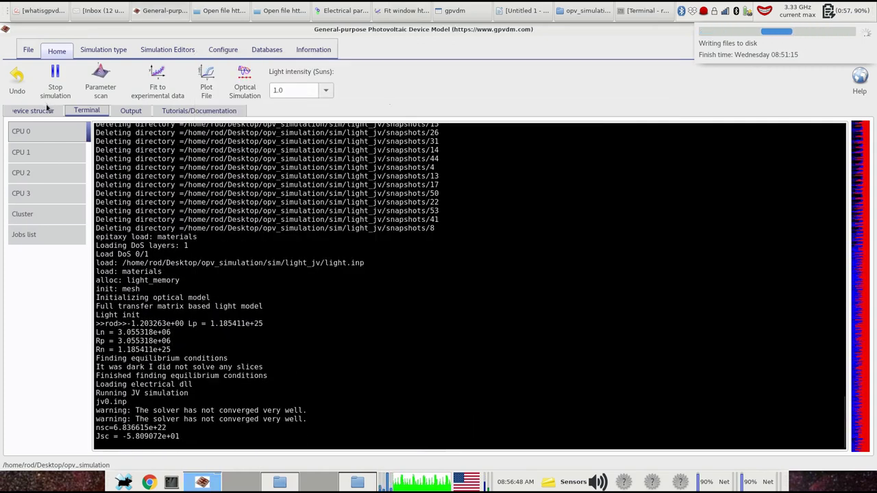
click(48, 108)
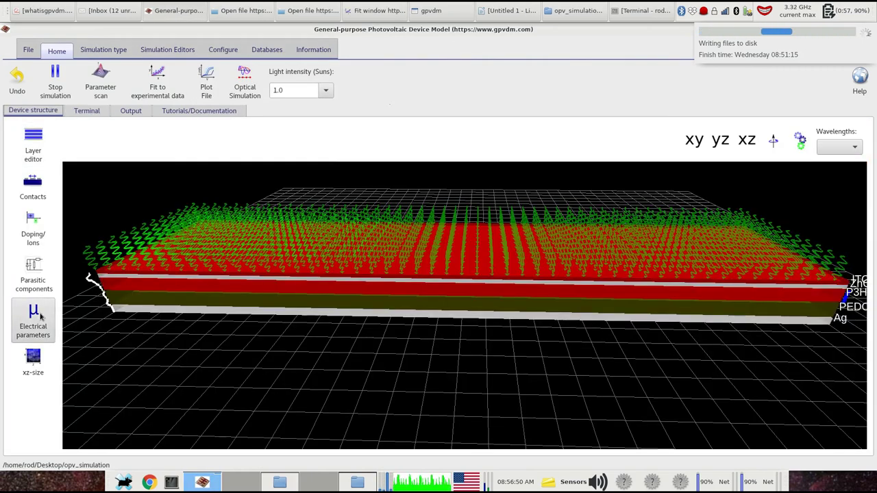
click(40, 316)
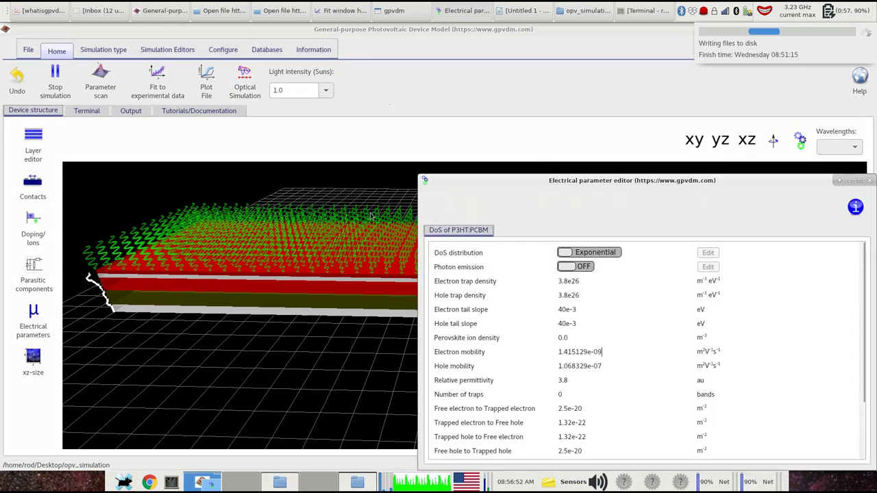
drag(474, 184, 252, 103)
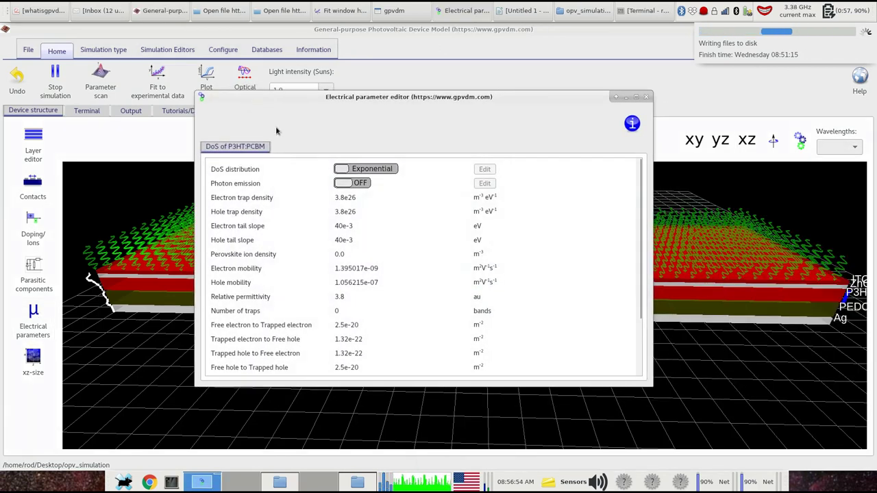
scroll(586, 249, down, 3)
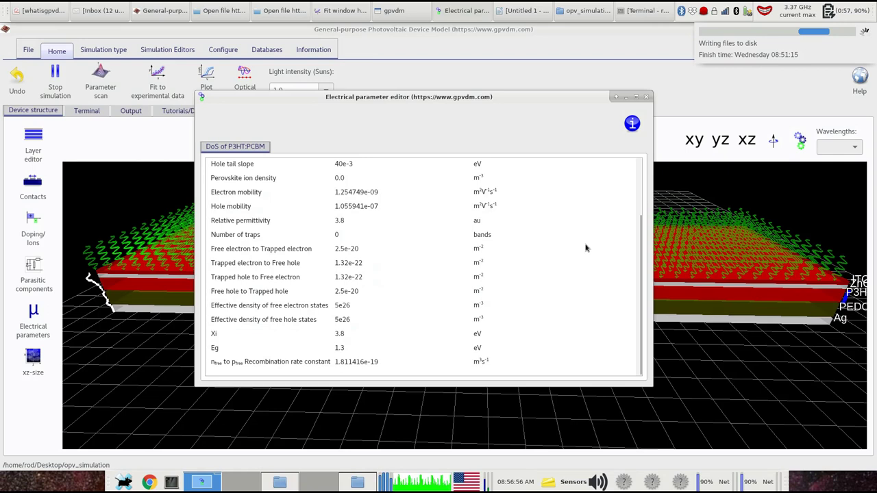
scroll(586, 248, up, 3)
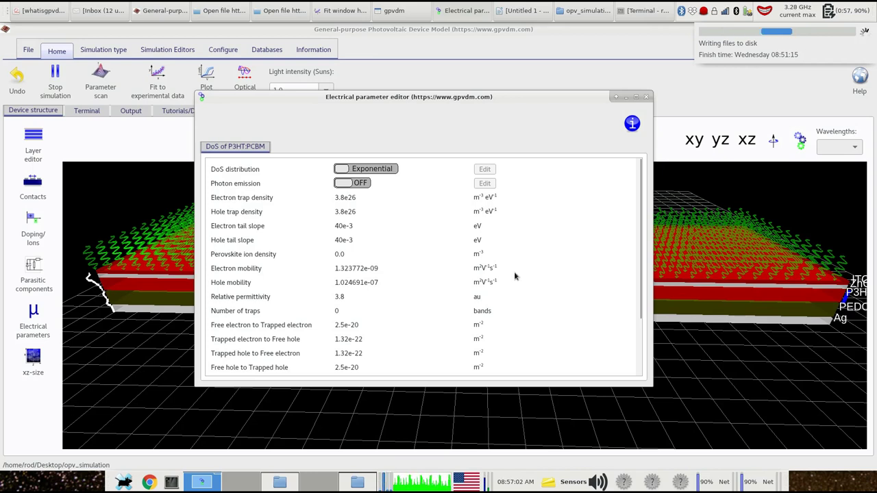
scroll(425, 236, down, 3)
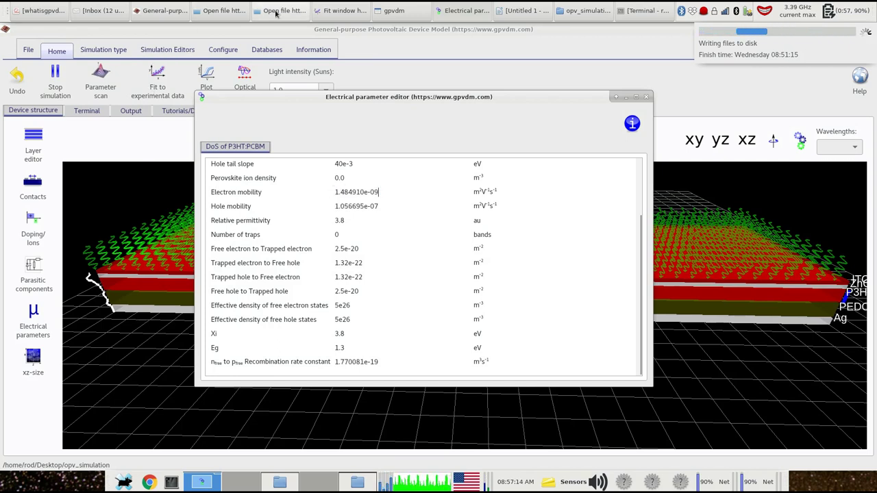
click(345, 9)
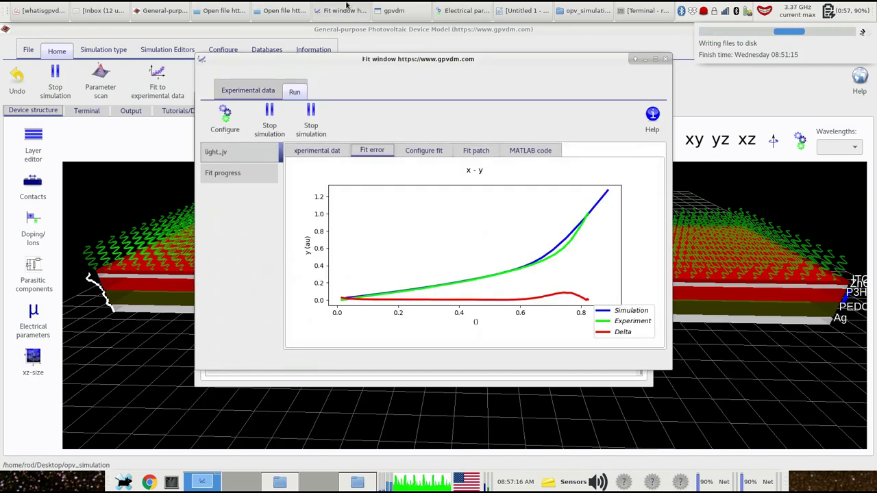
- Alternate between the fit progress and light_jv plots until the fit finishes with closely matched curves
click(255, 173)
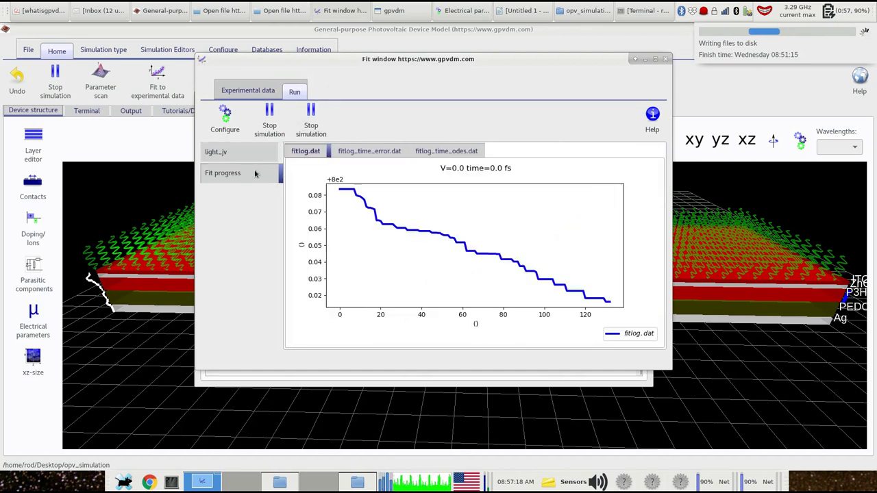
click(253, 154)
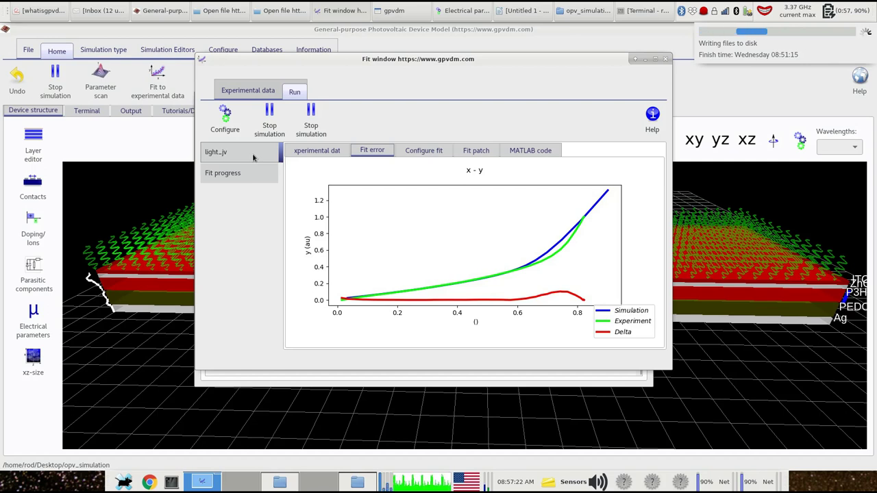
click(252, 175)
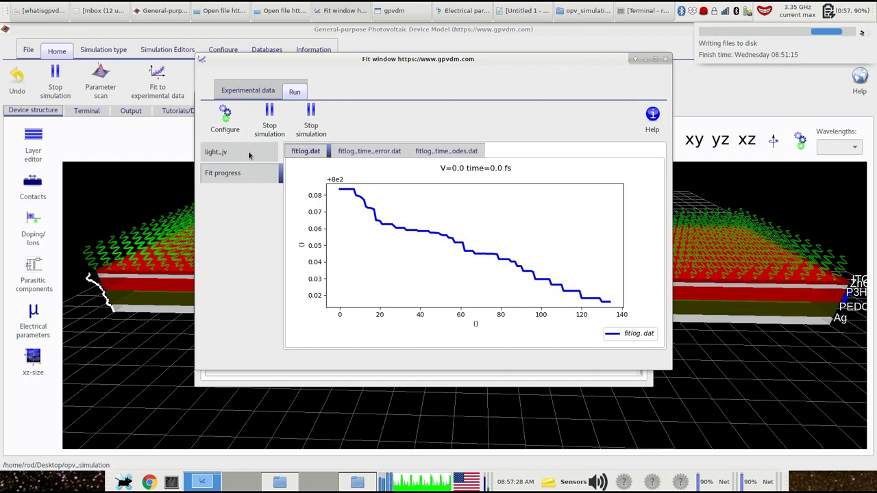
click(249, 156)
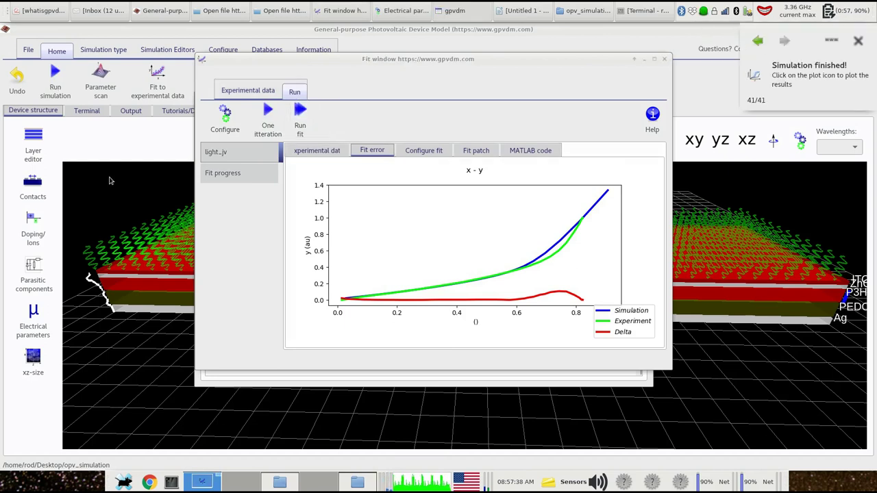
- Review the fitted mobilities: electron 1.321310e-09 and hole 1.025388e-07 in the parameter editor
click(29, 316)
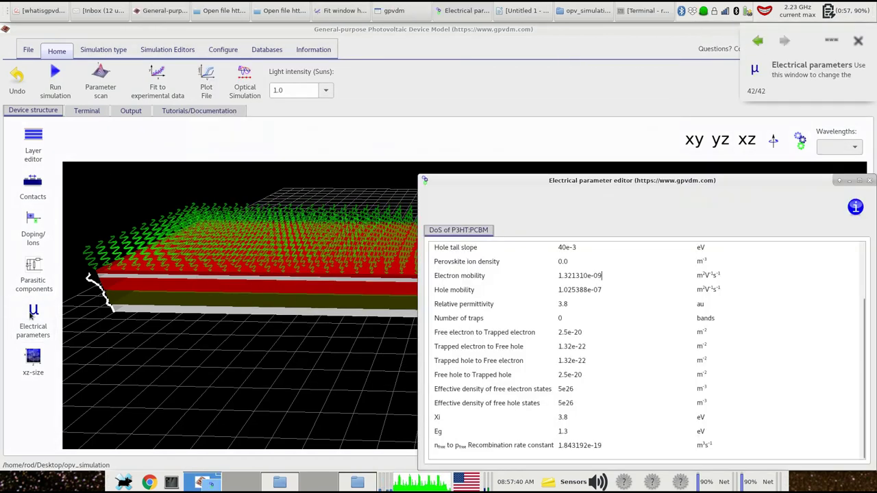
drag(567, 177, 420, 118)
drag(460, 216, 404, 217)
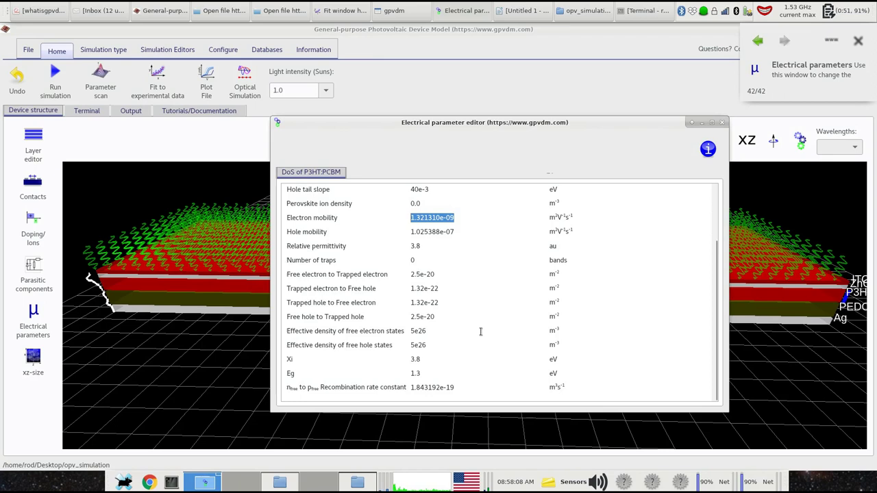
scroll(480, 332, up, 2)
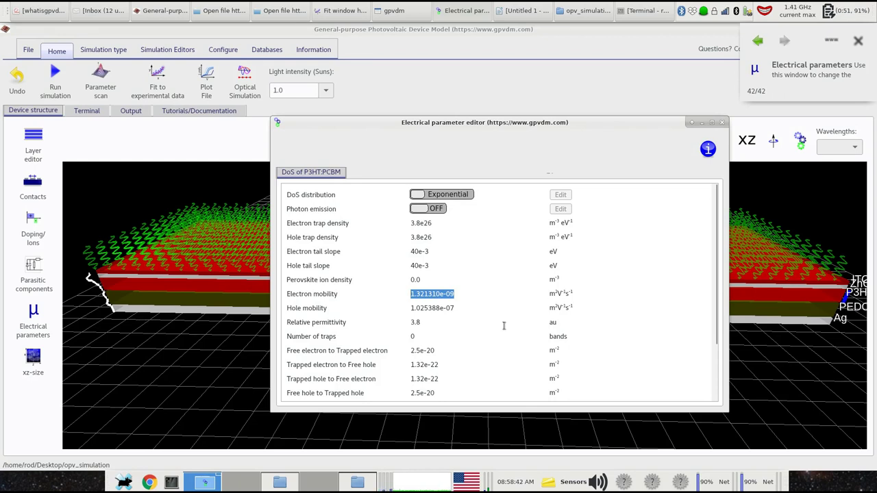
scroll(531, 302, down, 3)
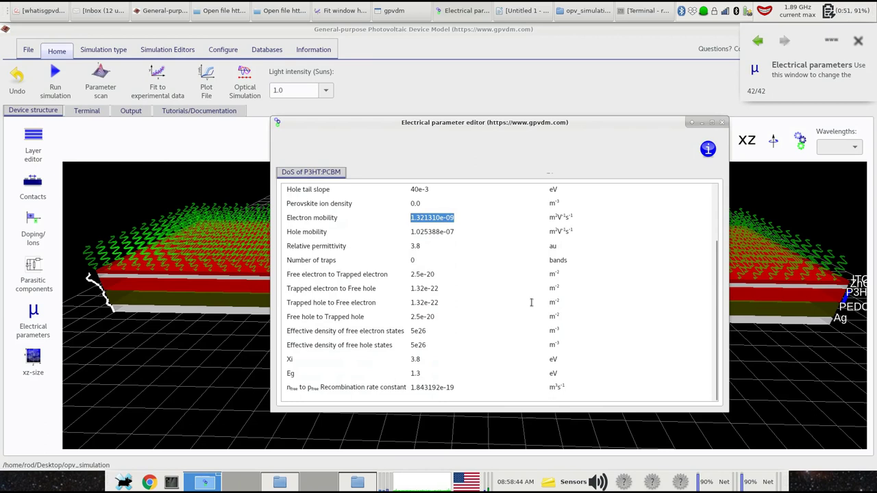
scroll(531, 303, up, 3)
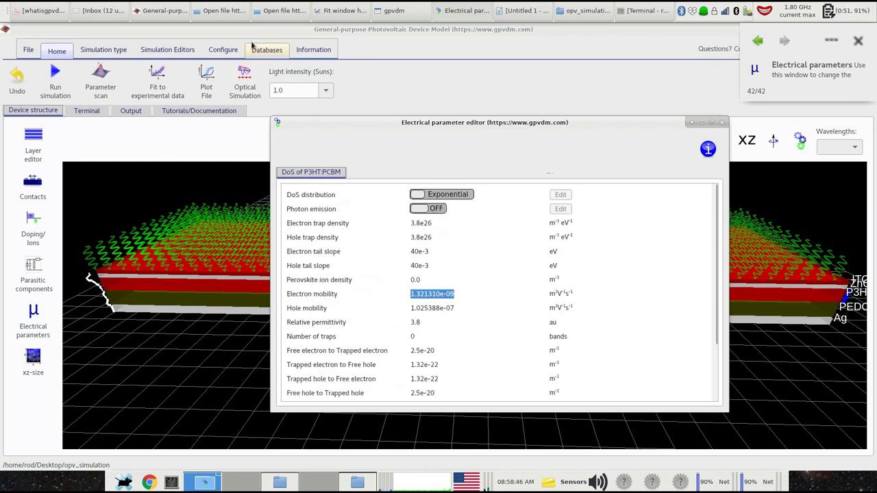
- Close the parameter editor and switch to the terminal's Desktop session
click(722, 125)
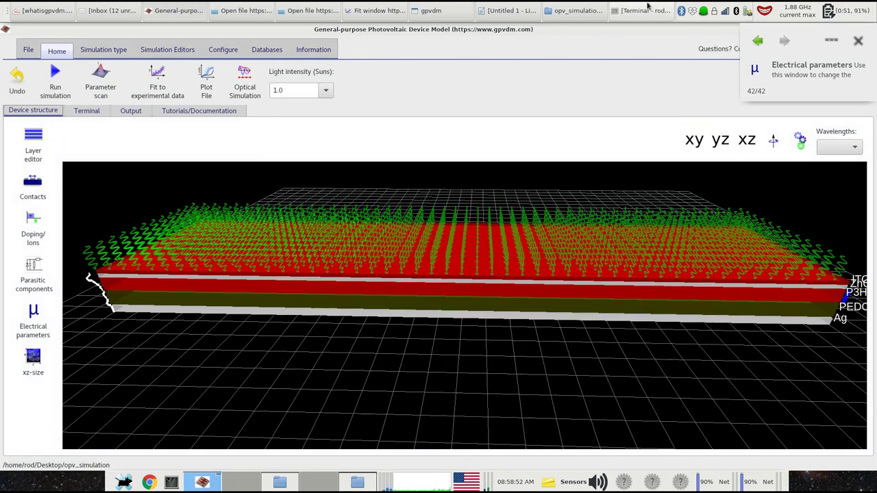
click(646, 11)
click(617, 58)
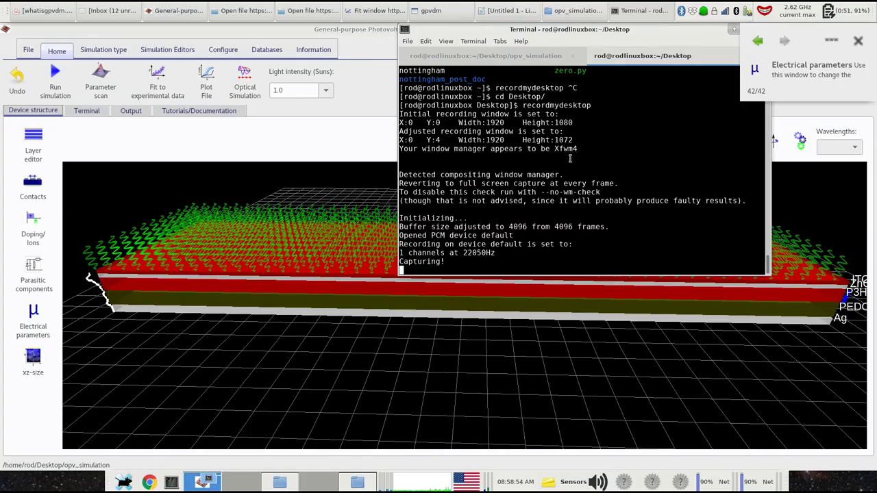